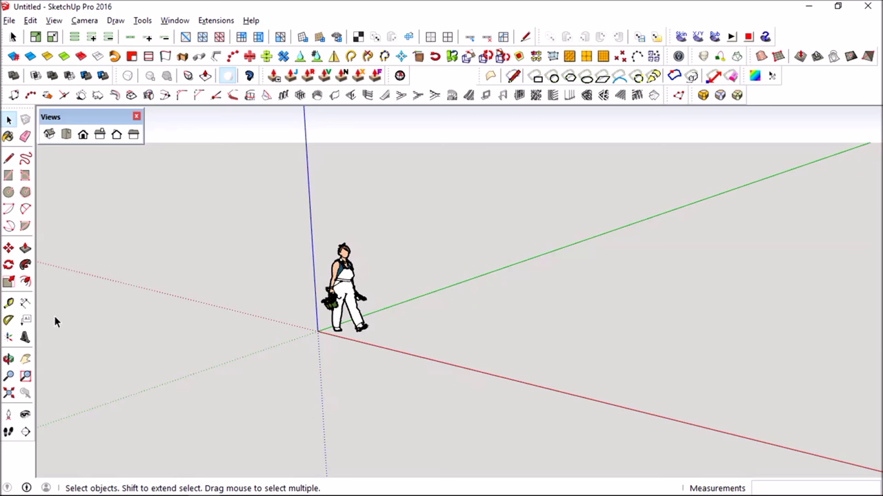
Step: Select the default person figure and delete it, leaving an empty scene
key(c)
mouse_move(325, 256)
middle_down()
mouse_move(409, 394)
mouse_move(475, 347)
mouse_move(473, 335)
middle_up()
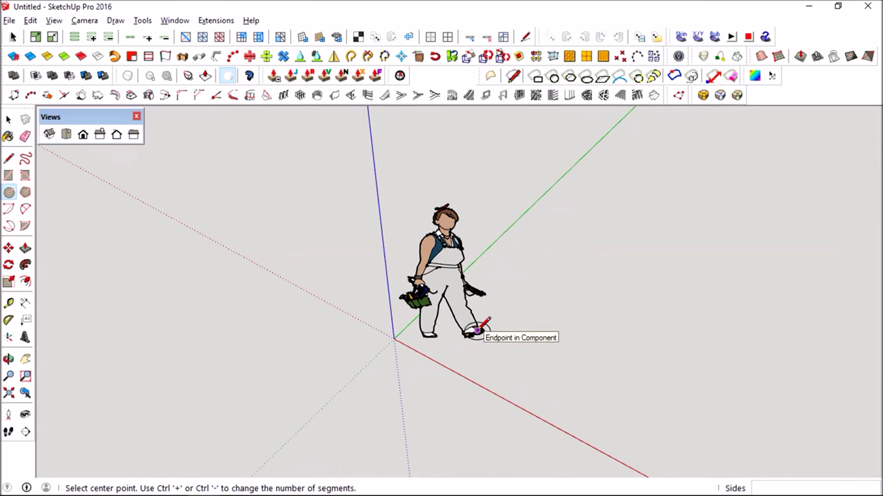
key(space)
click(441, 295)
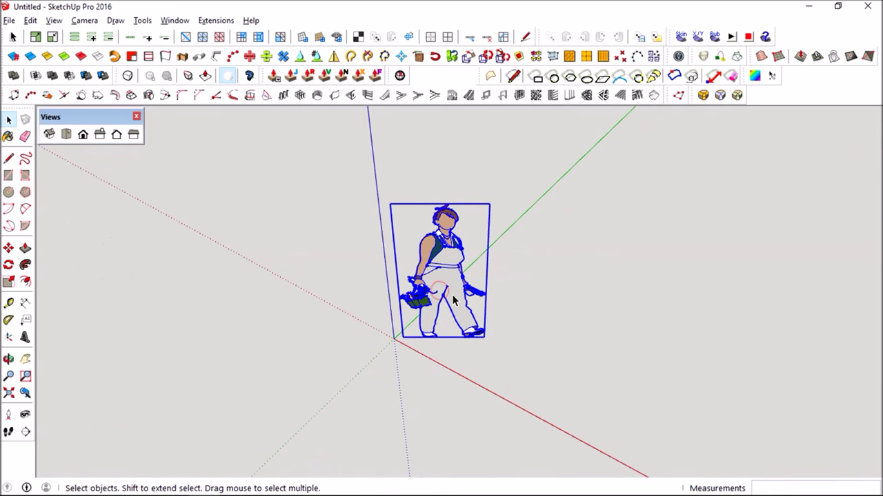
key(Delete)
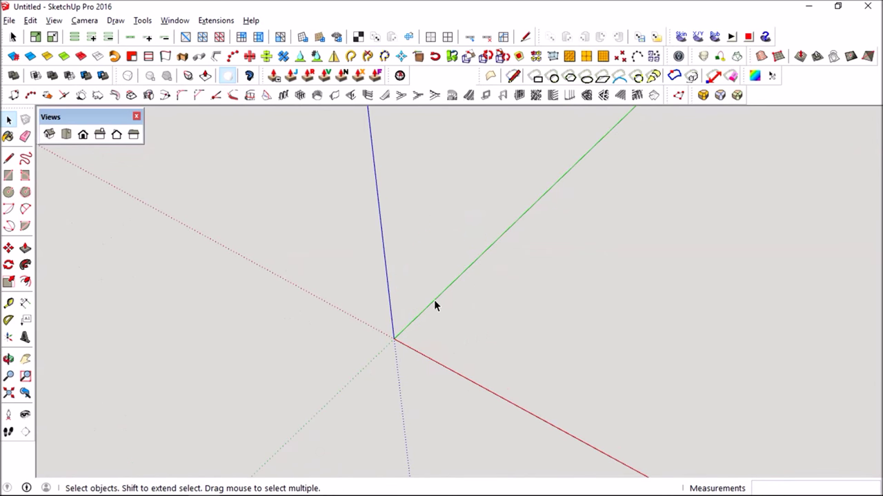
Step: Draw a circle of radius 1000 centred on the origin
key(c)
click(393, 338)
text(1000)
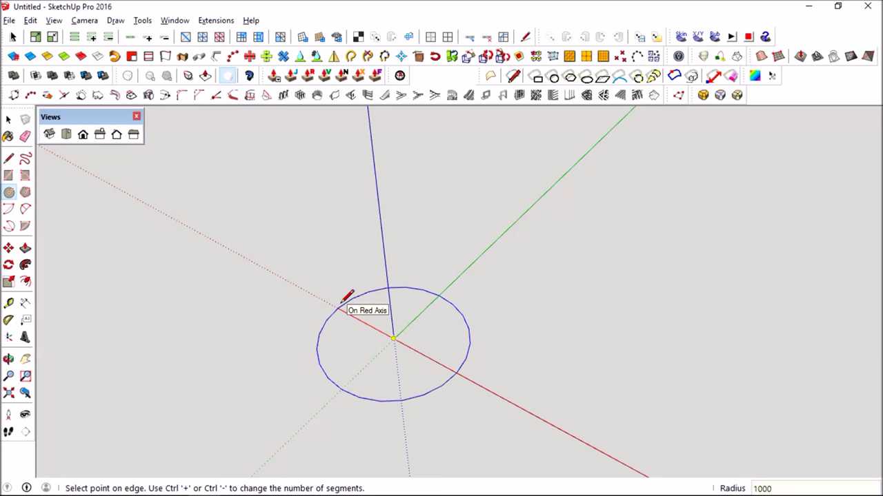
key(Return)
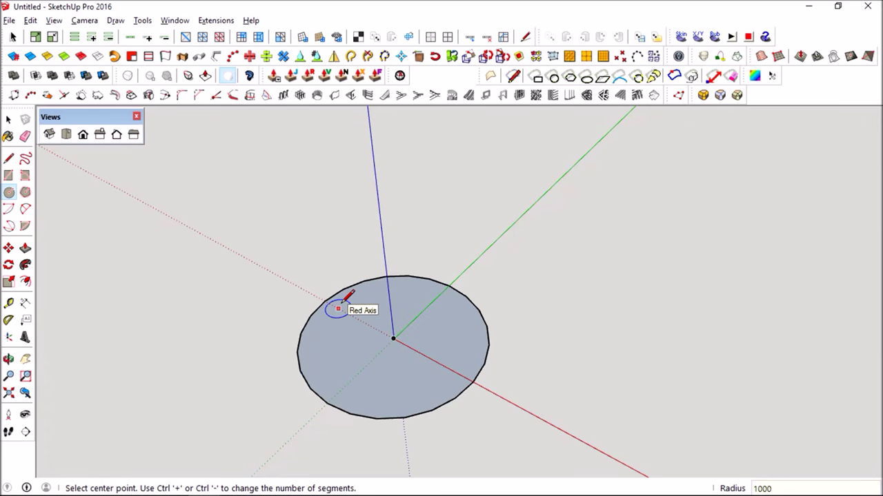
middle_drag(397, 390, 386, 370)
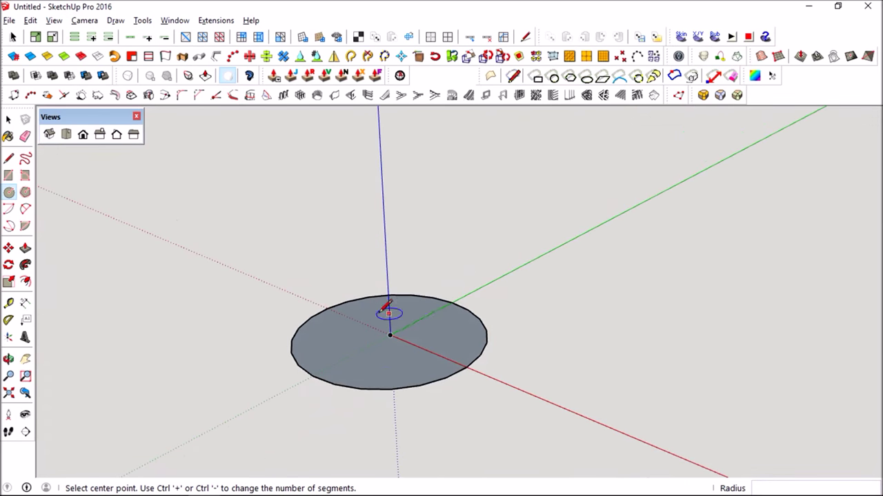
Step: Push/Pull the circle up 10000 mm into a tall cylinder and select its top face
key(p)
drag(435, 359, 419, 227)
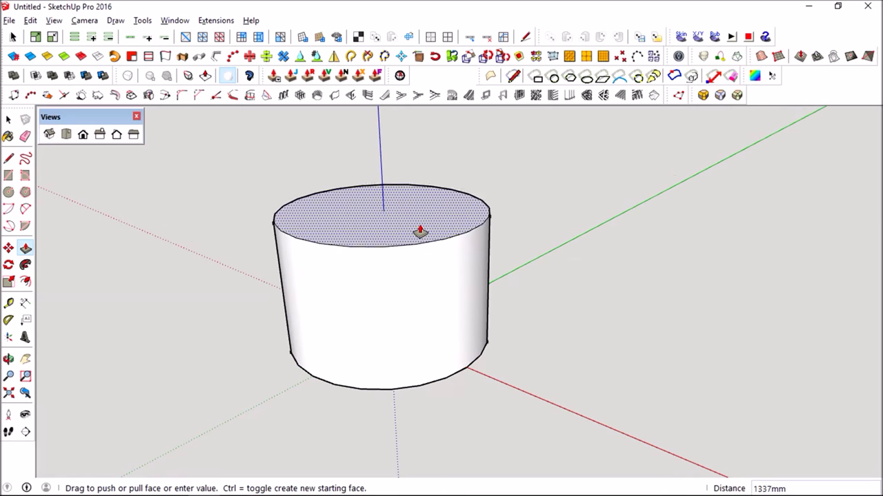
drag(420, 226, 420, 226)
text(10000)
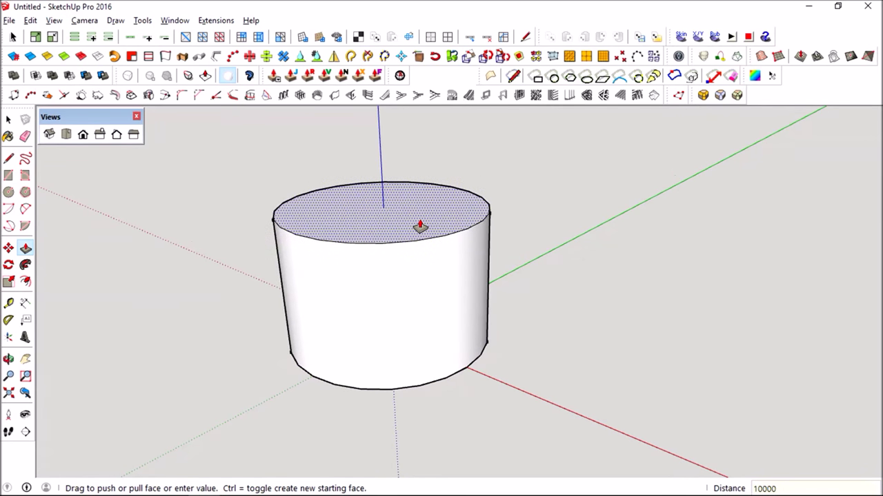
key(Return)
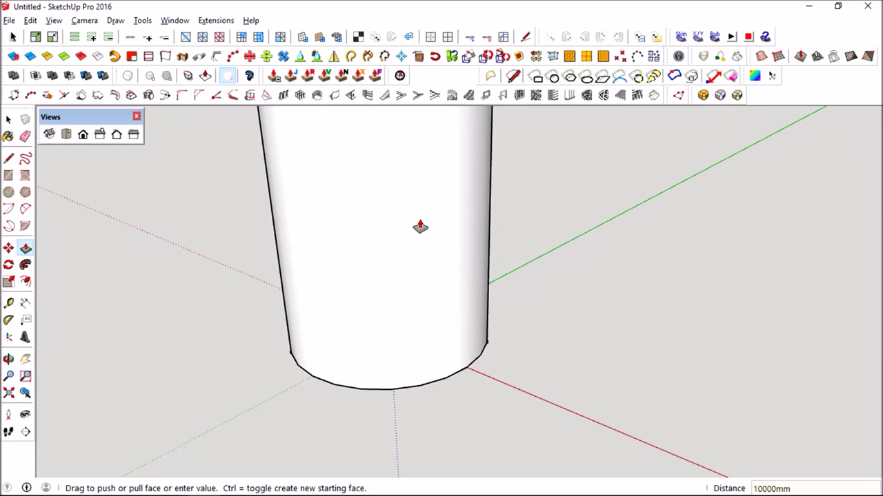
scroll(419, 227, down, 2)
mouse_move(420, 227)
middle_down()
mouse_move(438, 253)
mouse_move(453, 456)
middle_up()
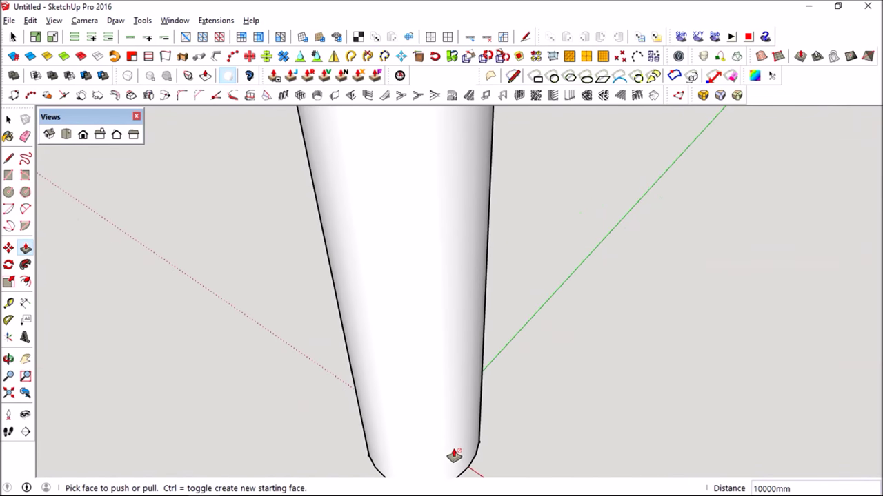
scroll(454, 456, down, 2)
mouse_move(449, 390)
middle_down()
mouse_move(443, 351)
mouse_move(451, 380)
middle_up()
key(space)
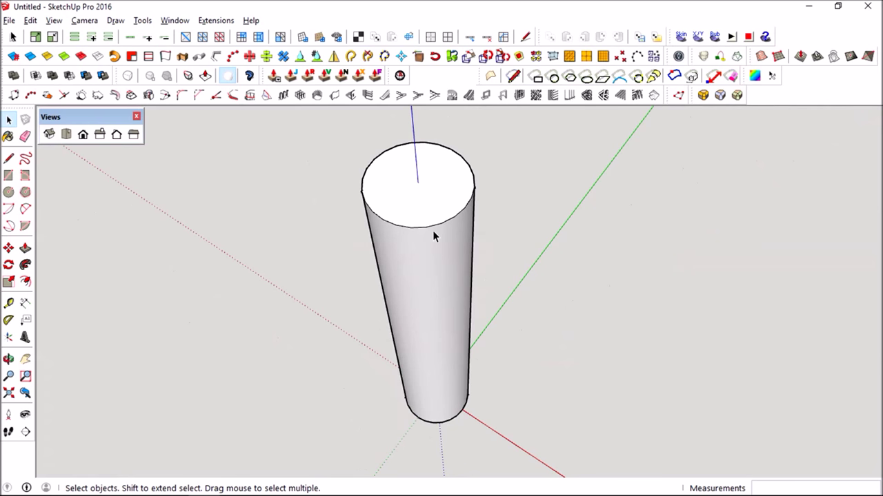
double_click(455, 180)
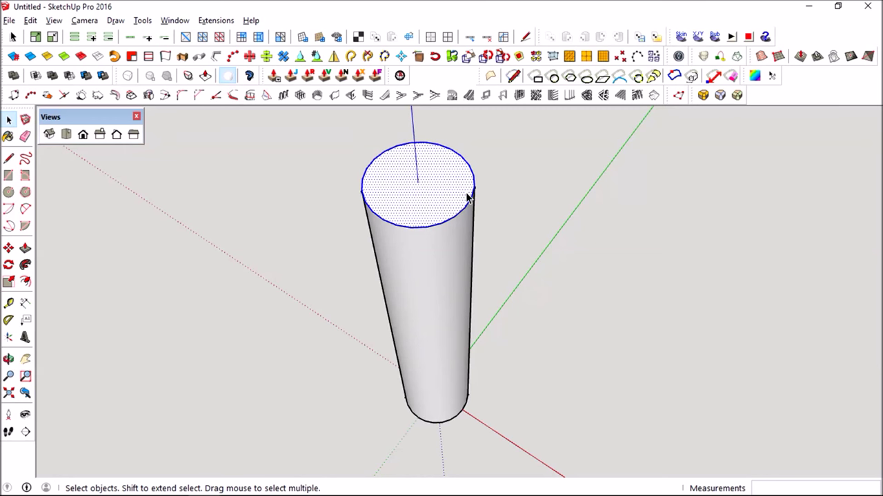
Step: Scale the cylinder's top face by 0.8 about its centre to taper the column
key(s)
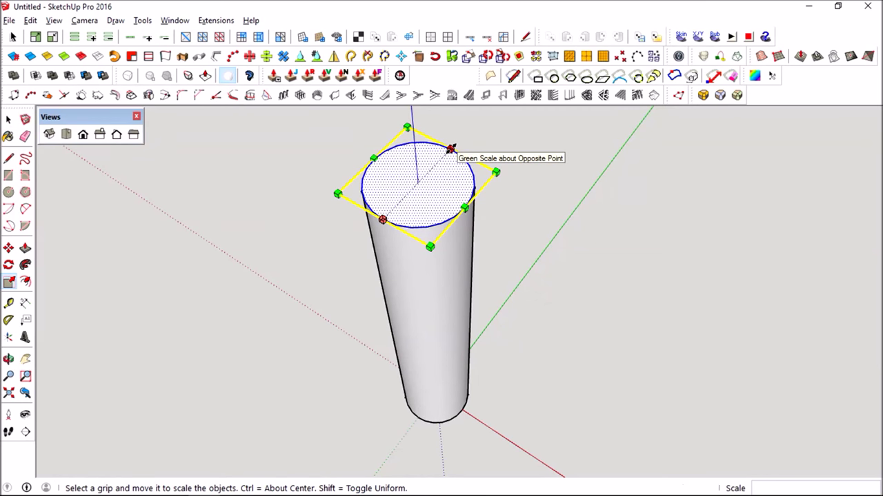
ctrl+drag(451, 149, 442, 158)
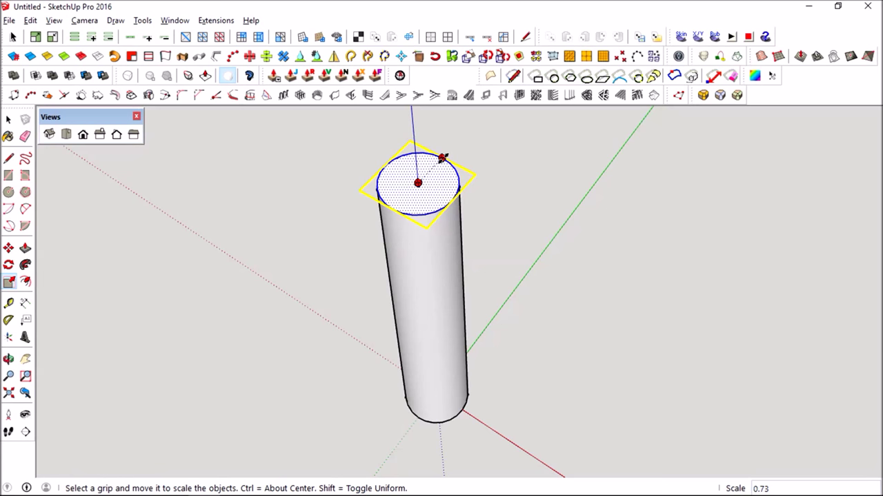
ctrl+drag(442, 158, 442, 161)
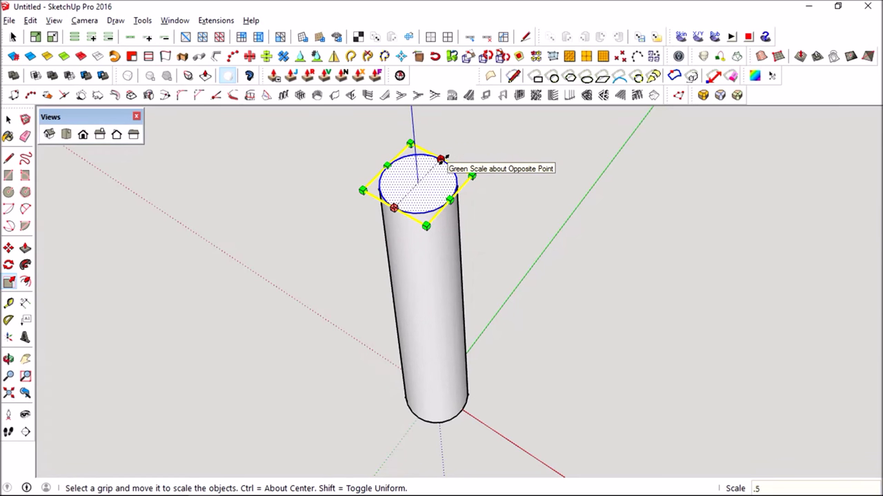
key(Return)
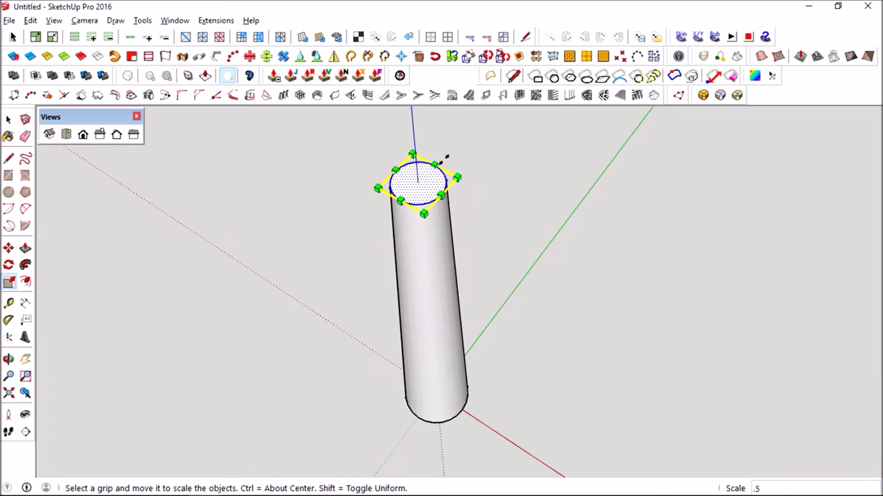
text(.8)
key(Return)
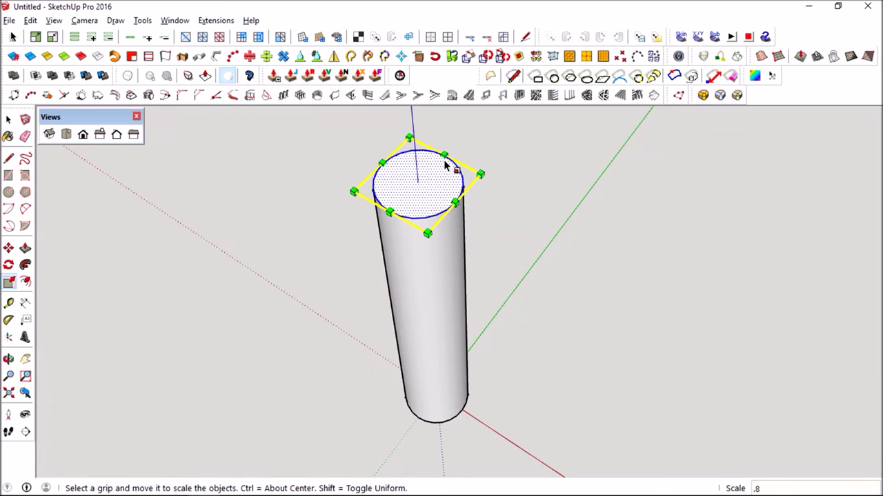
Step: Make the whole cylinder a single group
key(o)
mouse_move(449, 316)
mouse_down()
mouse_move(547, 182)
mouse_move(455, 216)
mouse_move(451, 230)
mouse_up()
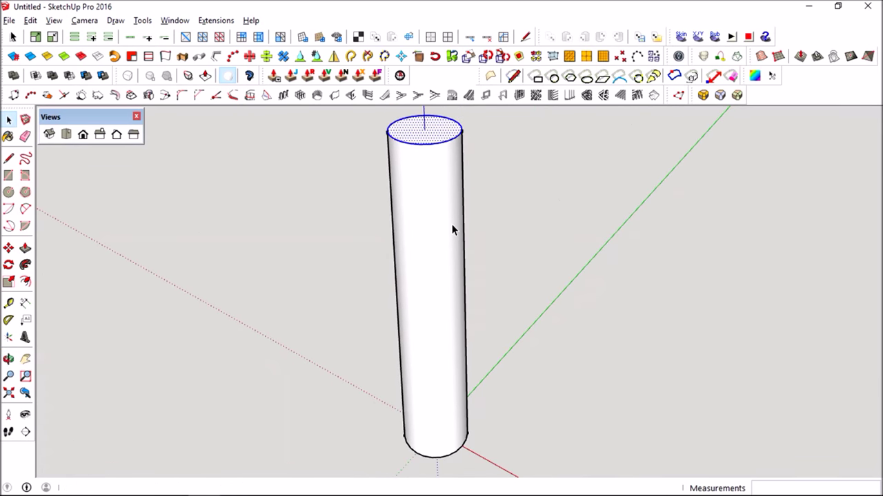
key(space)
triple_click(435, 145)
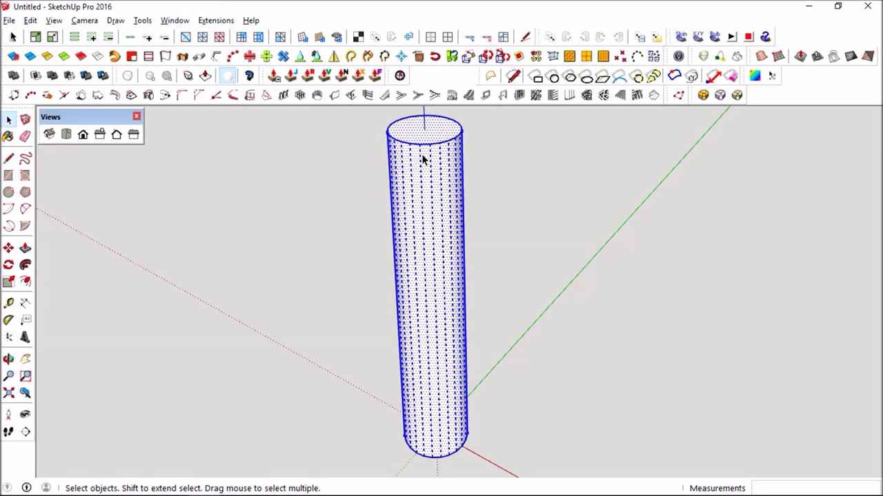
right_click(423, 159)
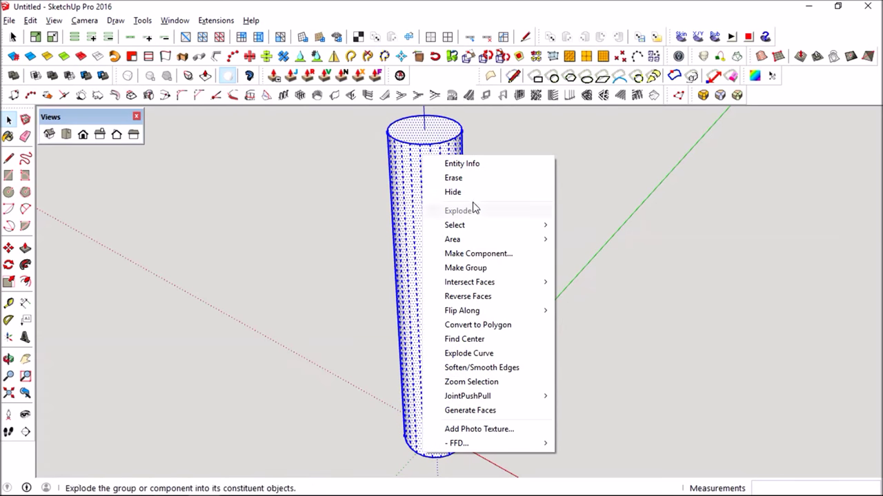
click(474, 270)
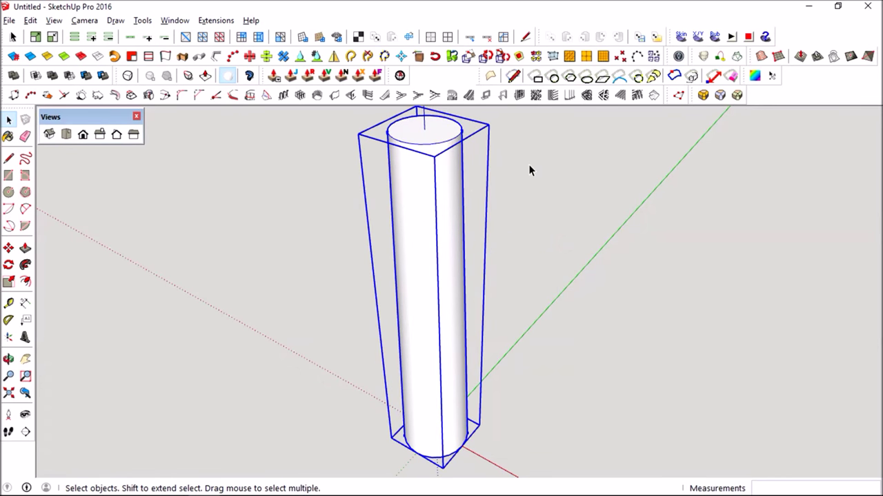
mouse_move(442, 143)
middle_down()
mouse_move(427, 237)
mouse_move(427, 203)
middle_up()
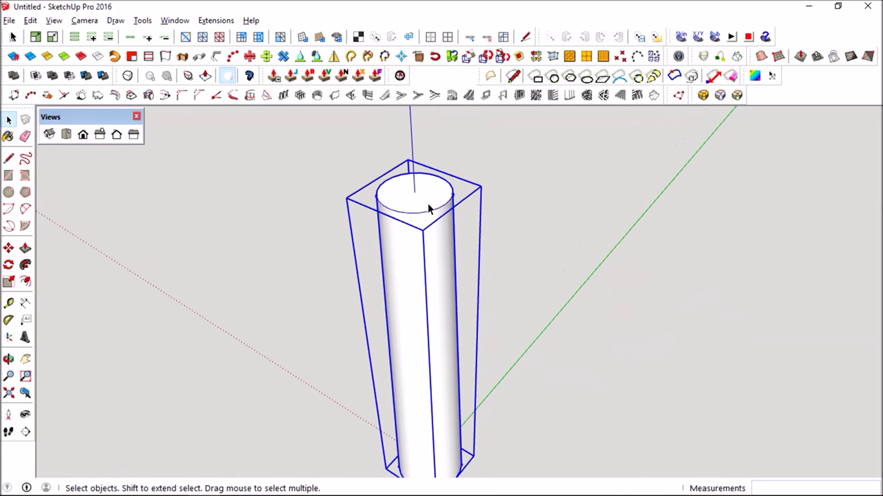
Step: Draw a radius-100 circle beside the column base and pull it up 10000 mm into a rod
scroll(427, 204, up, 2)
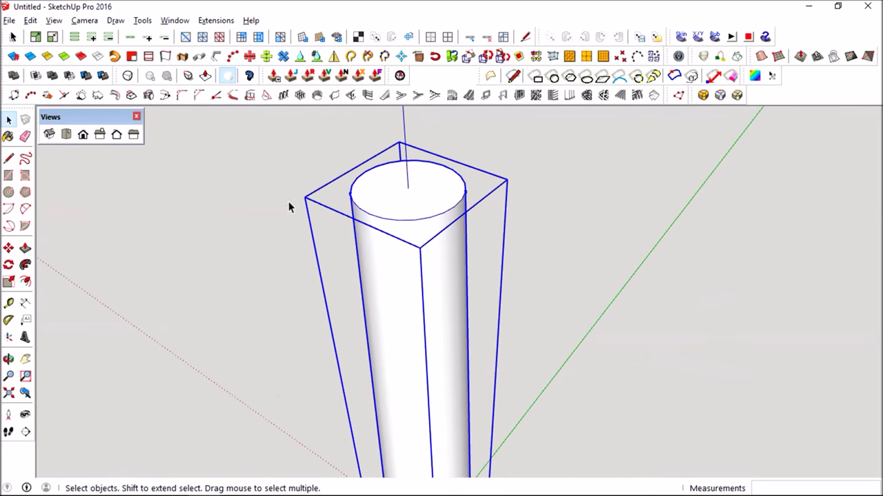
key(c)
mouse_move(495, 330)
middle_down()
mouse_move(449, 203)
mouse_move(445, 324)
middle_up()
click(521, 422)
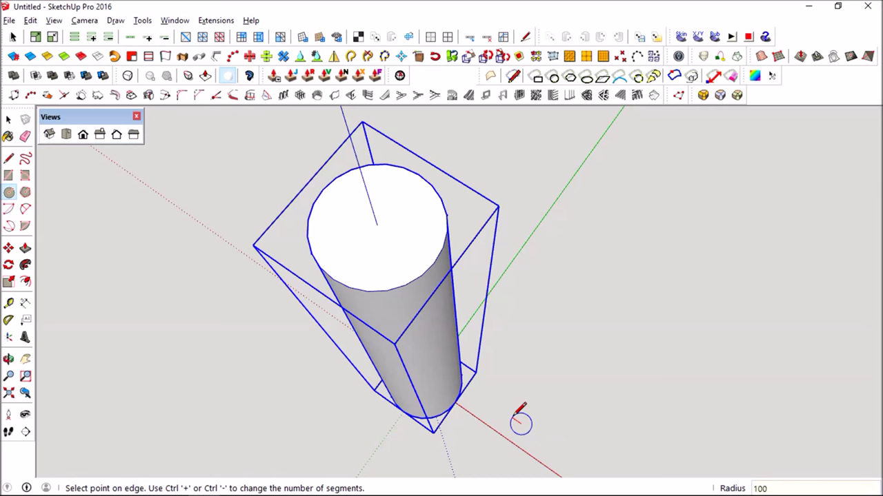
key(Escape)
key(p)
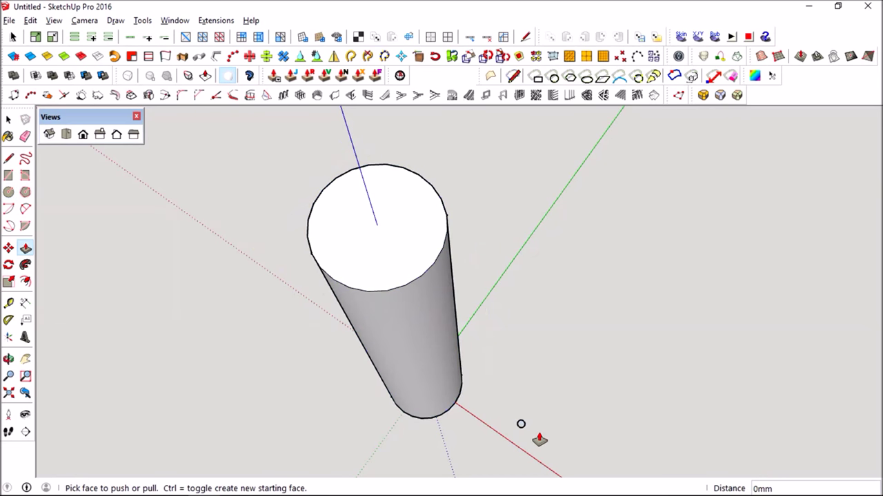
click(521, 422)
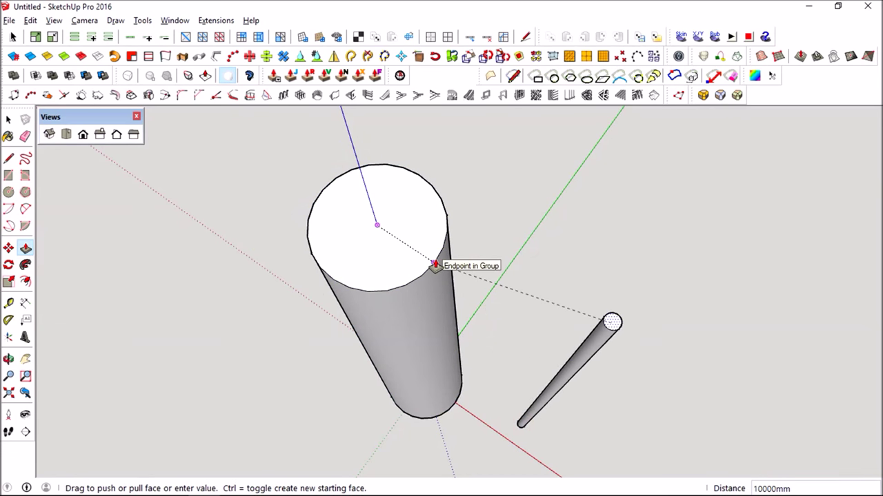
click(434, 264)
middle_drag(575, 344, 618, 279)
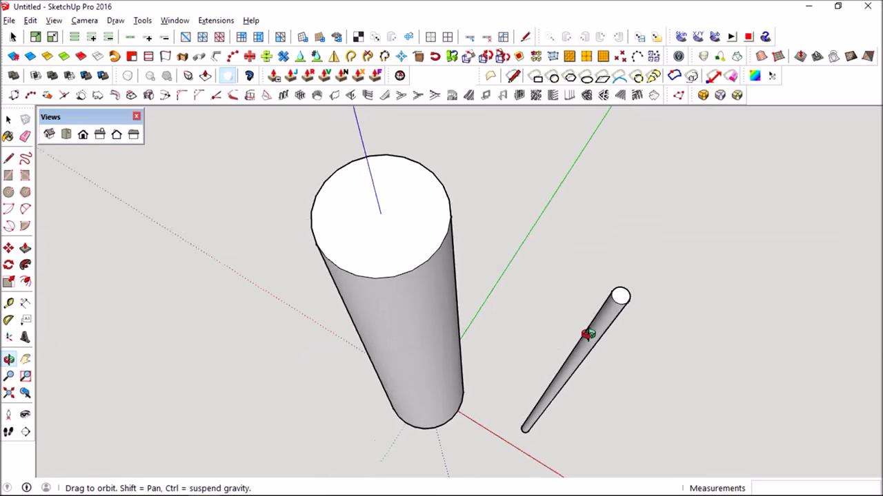
Step: Group the thin rod as one object
key(space)
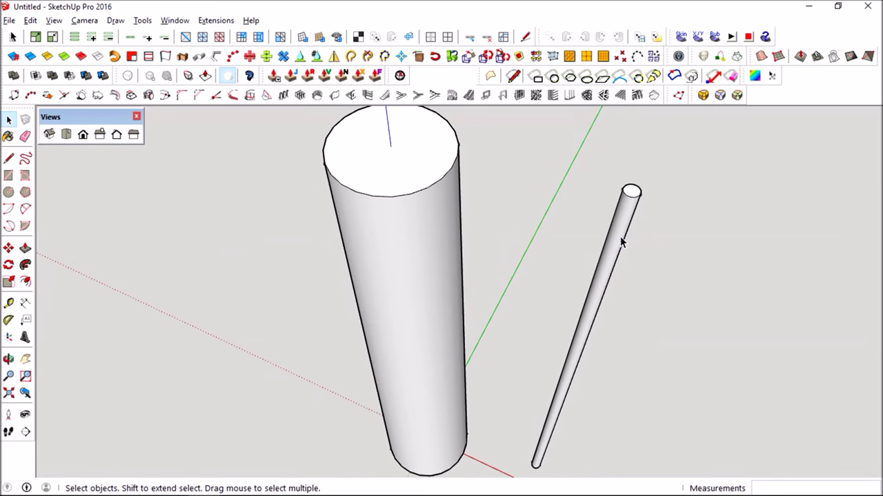
triple_click(620, 238)
right_click(621, 238)
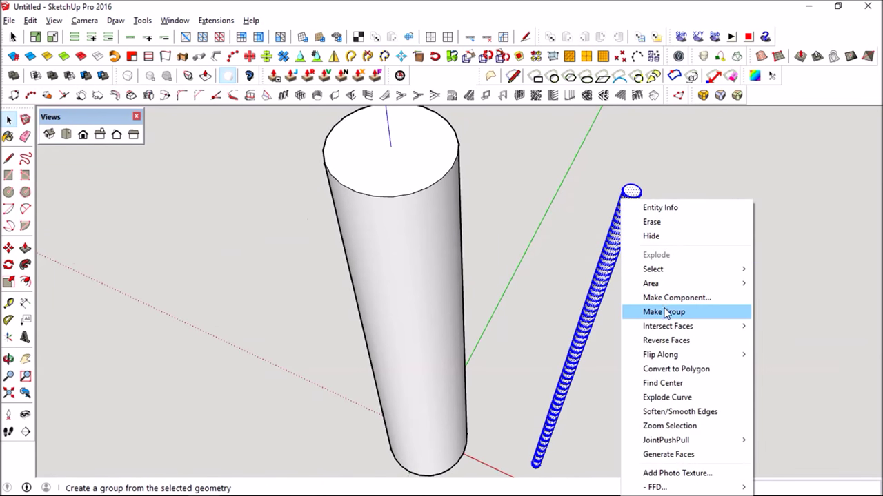
click(662, 303)
middle_drag(662, 304, 617, 222)
Step: Move the thin rod against the column's side so its top meets the column's upper rim
key(m)
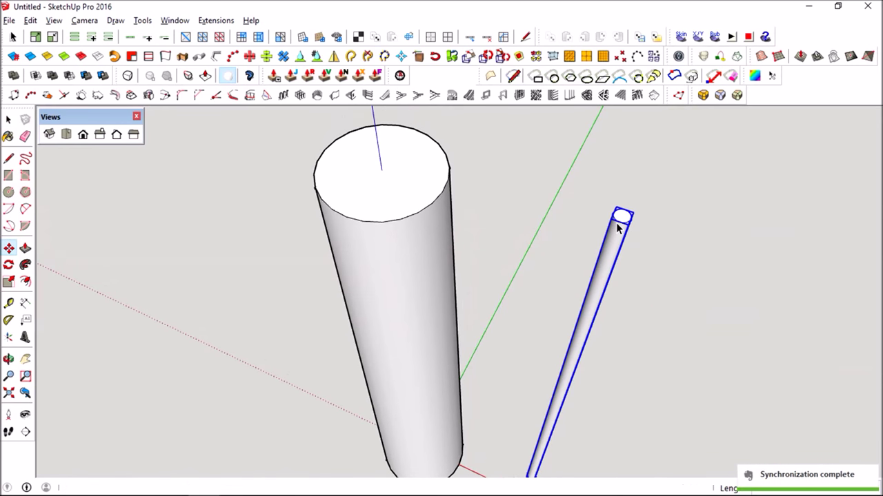
scroll(622, 216, up, 1)
scroll(622, 216, up, 2)
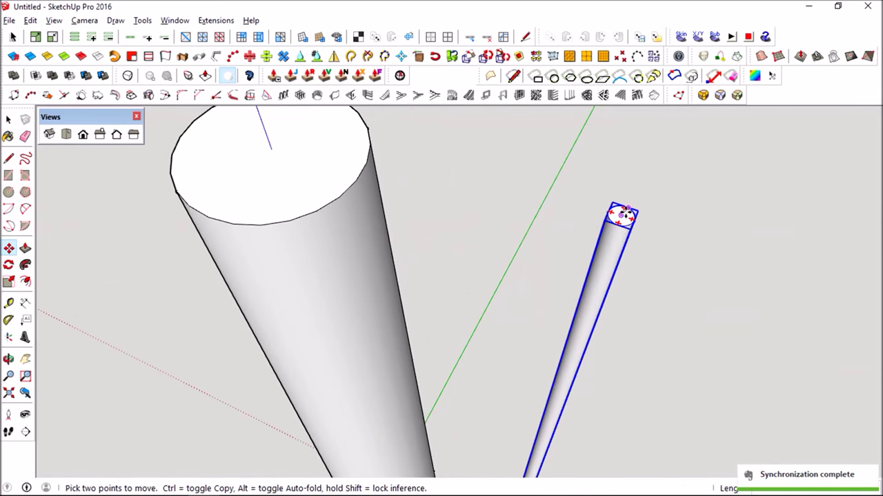
mouse_move(622, 216)
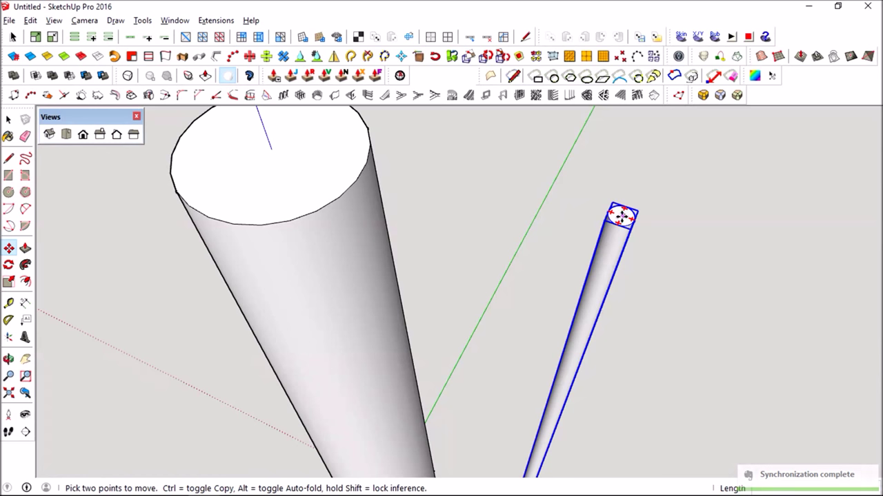
middle_drag(623, 215, 634, 274)
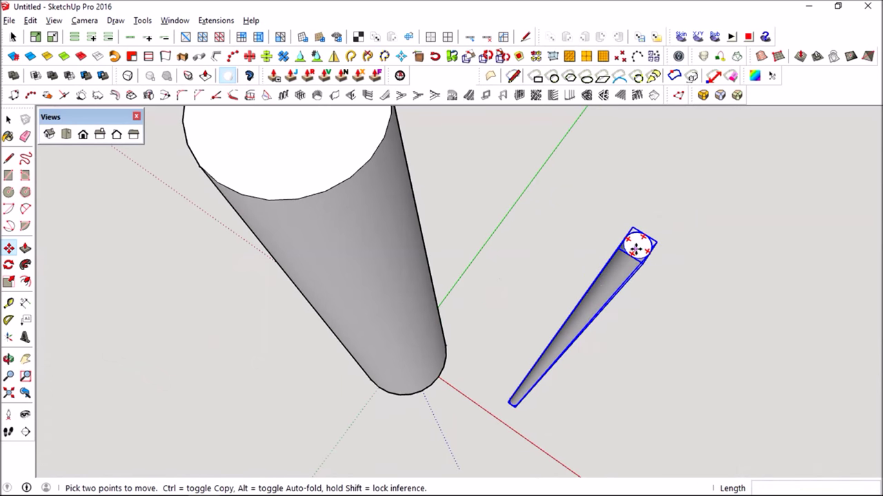
scroll(637, 242, up, 1)
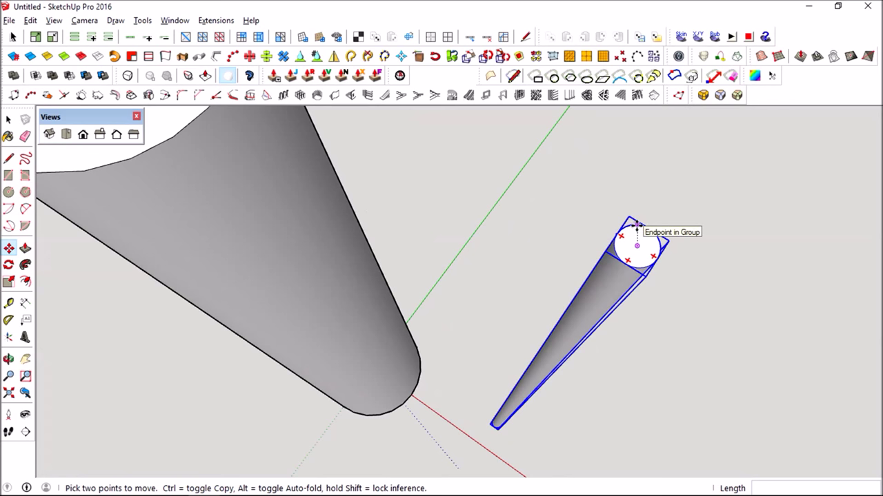
click(637, 245)
middle_drag(484, 209, 455, 291)
mouse_move(399, 259)
middle_down()
mouse_move(366, 246)
mouse_move(535, 280)
middle_up()
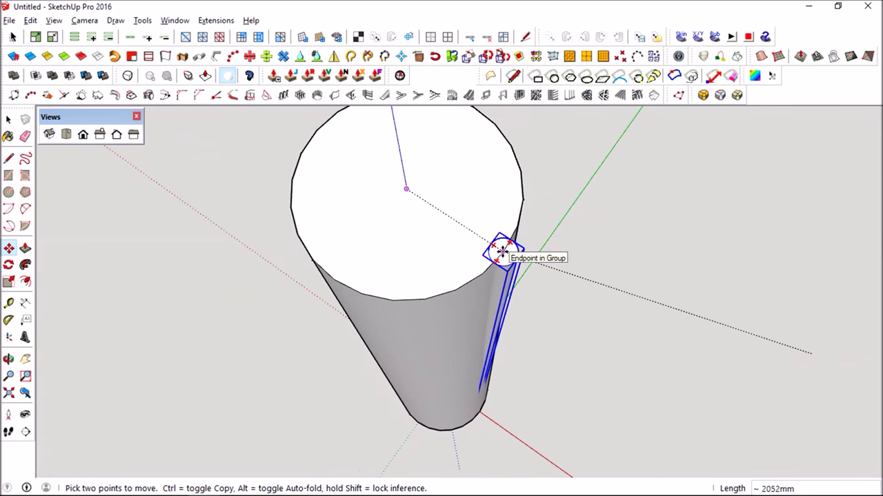
mouse_move(501, 252)
middle_down()
mouse_move(553, 152)
mouse_move(447, 201)
mouse_move(420, 255)
mouse_move(435, 310)
mouse_move(428, 216)
mouse_move(451, 157)
mouse_move(451, 258)
middle_up()
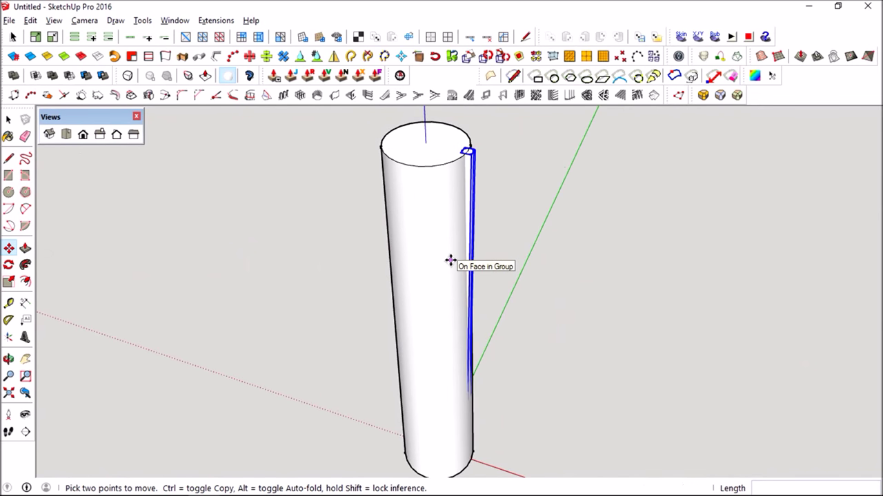
mouse_move(451, 261)
middle_down()
mouse_move(465, 276)
mouse_move(477, 142)
mouse_move(472, 156)
middle_up()
scroll(474, 137, up, 2)
scroll(474, 136, up, 2)
key(q)
middle_drag(454, 208, 461, 191)
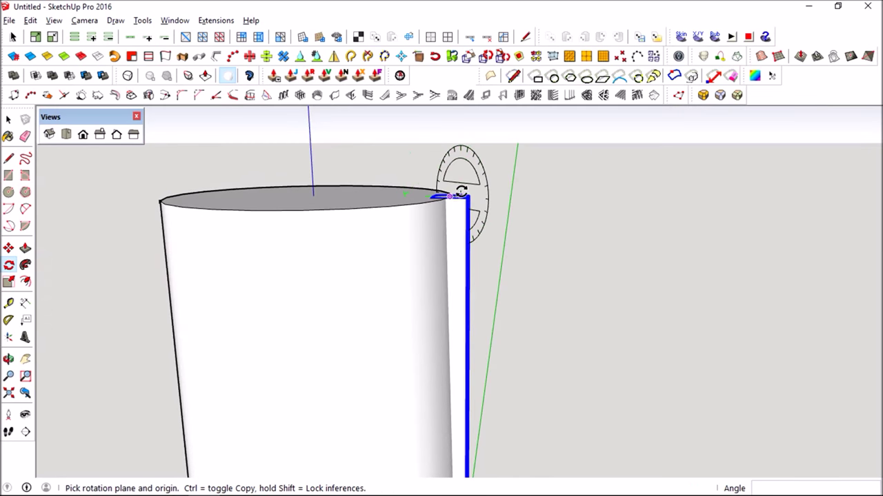
click(449, 194)
scroll(455, 248, down, 3)
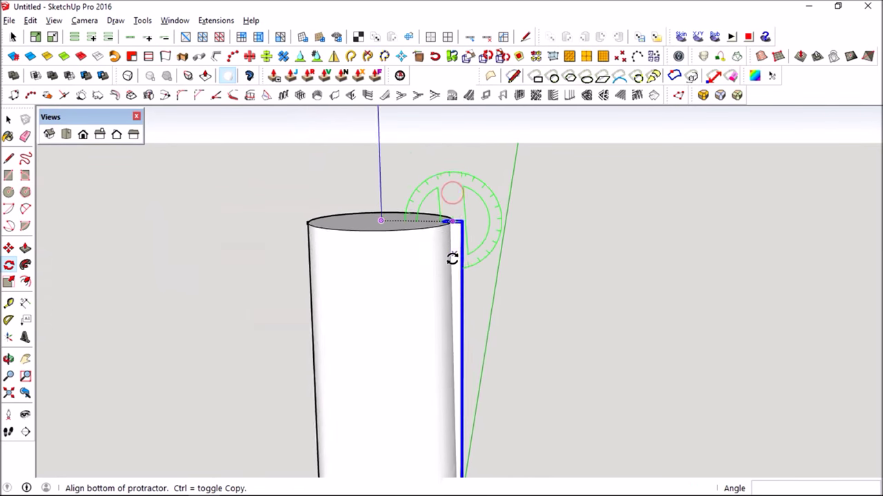
middle_drag(451, 258, 447, 329)
shift+middle_drag(410, 193, 408, 183)
mouse_move(436, 281)
middle_down()
mouse_move(439, 268)
mouse_move(436, 279)
middle_up()
click(444, 286)
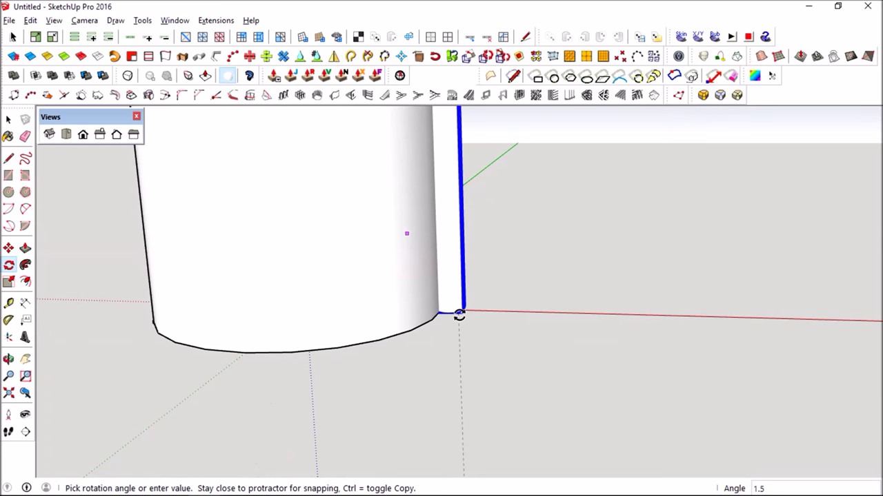
key(Escape)
mouse_move(459, 315)
middle_down()
mouse_move(460, 469)
mouse_move(469, 448)
middle_up()
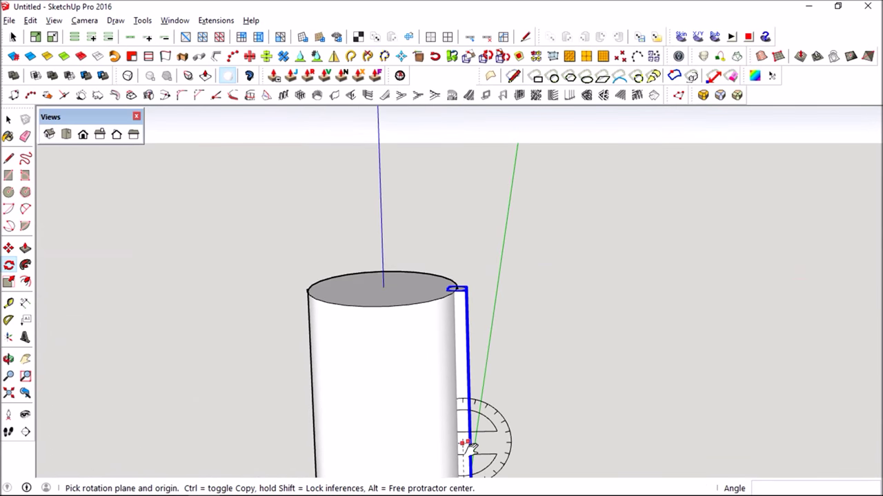
scroll(453, 290, up, 3)
scroll(455, 290, up, 3)
scroll(477, 260, up, 3)
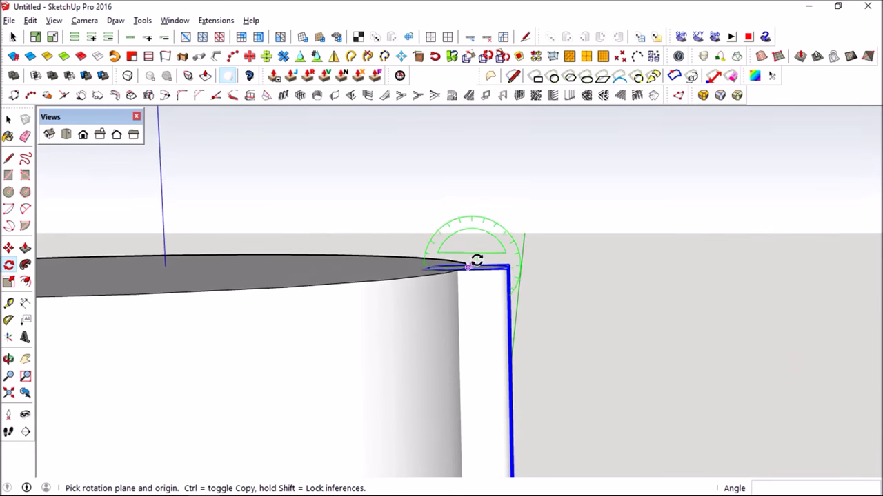
scroll(491, 296, down, 3)
mouse_move(491, 296)
middle_down()
mouse_move(478, 155)
mouse_move(404, 410)
mouse_move(402, 234)
mouse_move(433, 266)
middle_up()
scroll(435, 266, up, 3)
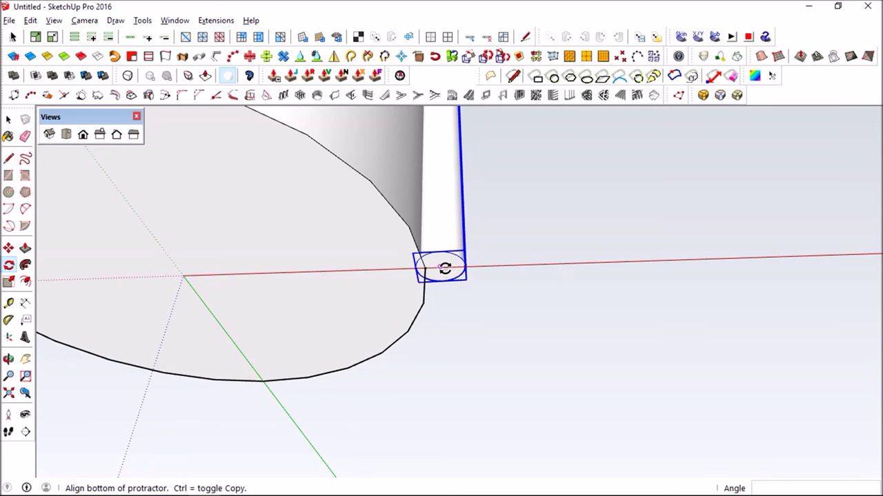
click(445, 269)
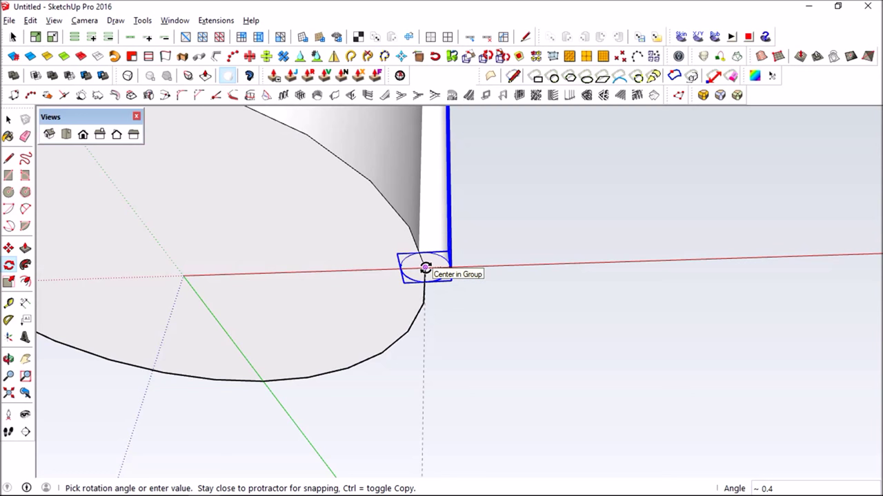
key(Escape)
mouse_move(420, 262)
middle_down()
mouse_move(411, 197)
mouse_move(418, 246)
mouse_move(463, 168)
mouse_move(455, 183)
middle_up()
scroll(412, 221, down, 3)
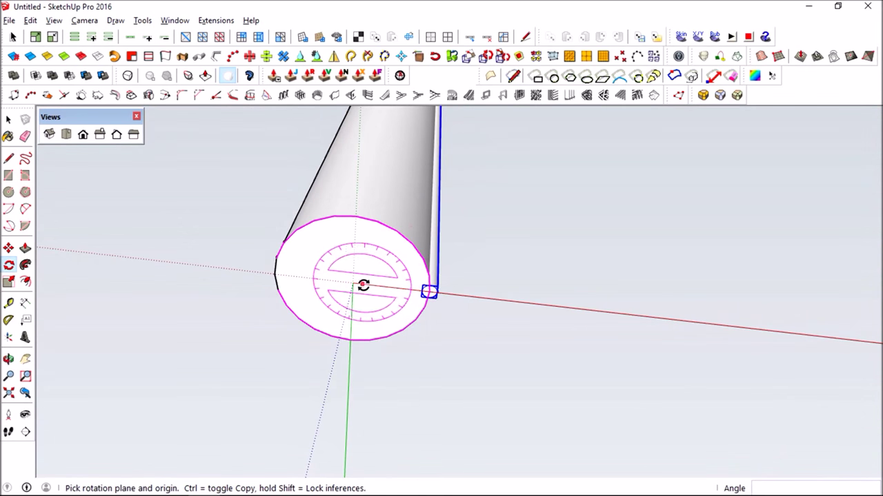
key(space)
key(q)
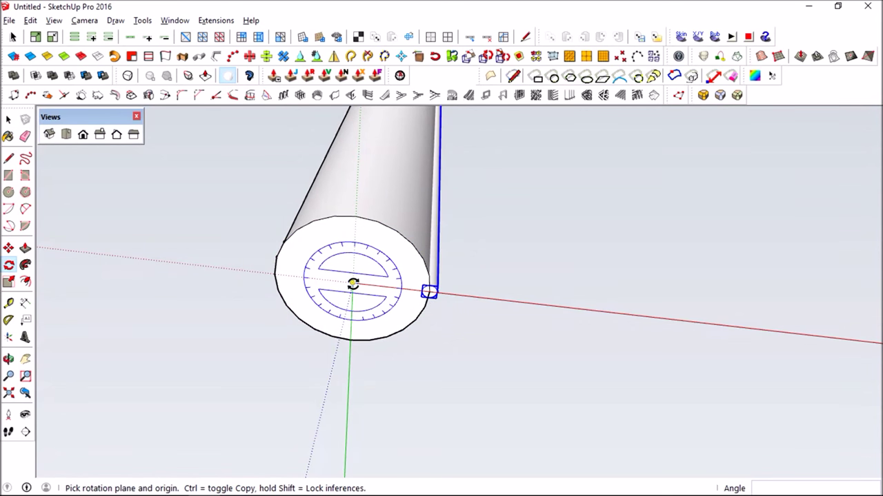
click(351, 285)
scroll(429, 293, up, 2)
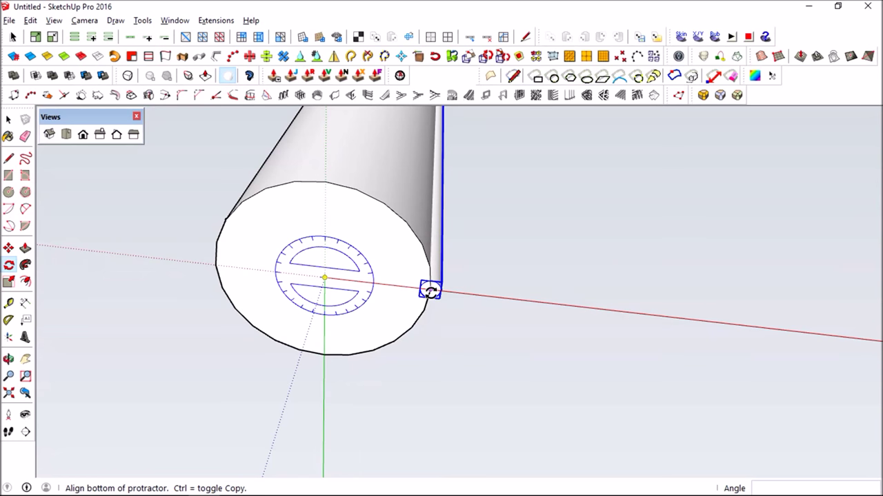
click(430, 291)
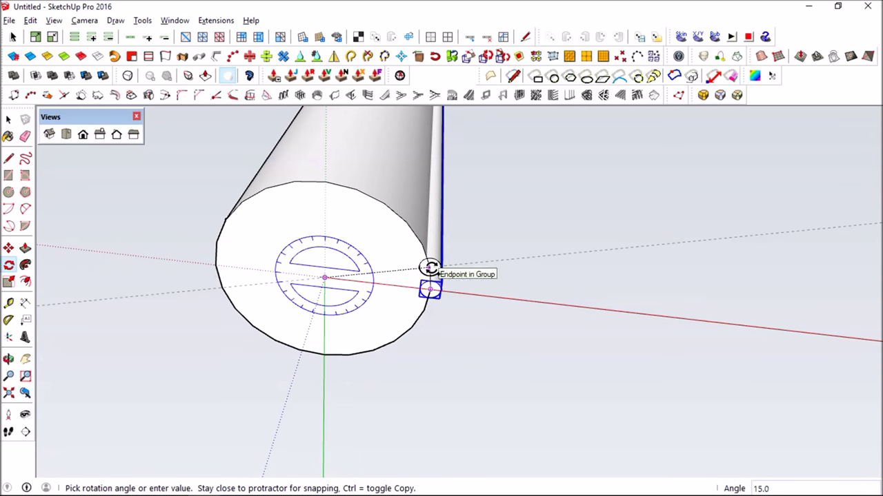
middle_drag(430, 267, 431, 265)
scroll(431, 265, up, 2)
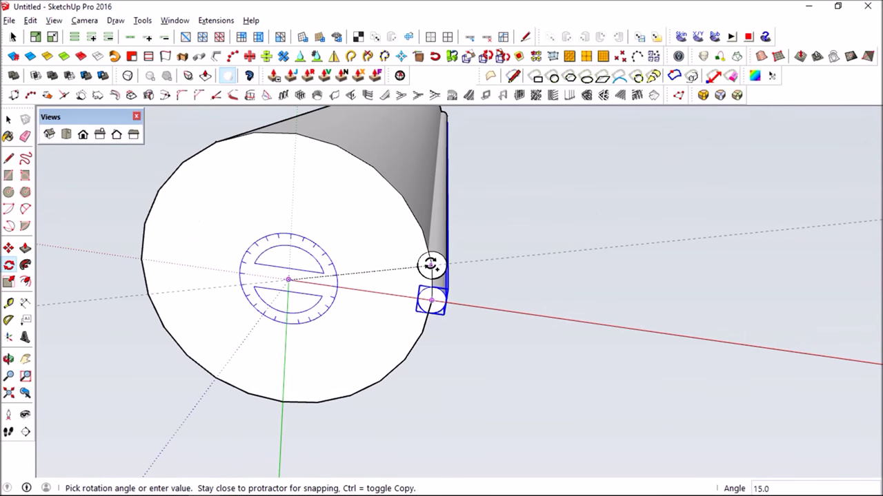
key(space)
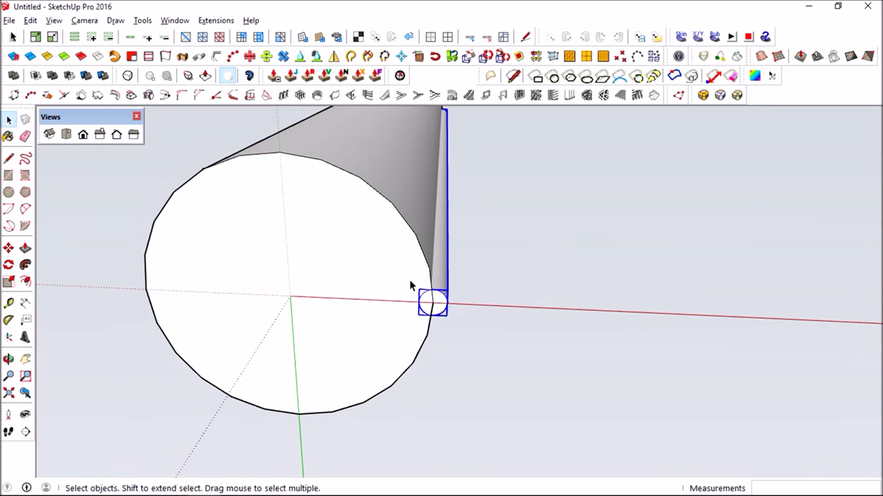
middle_drag(412, 287, 400, 321)
mouse_move(411, 190)
middle_down()
mouse_move(404, 407)
mouse_move(392, 173)
middle_up()
scroll(408, 316, up, 2)
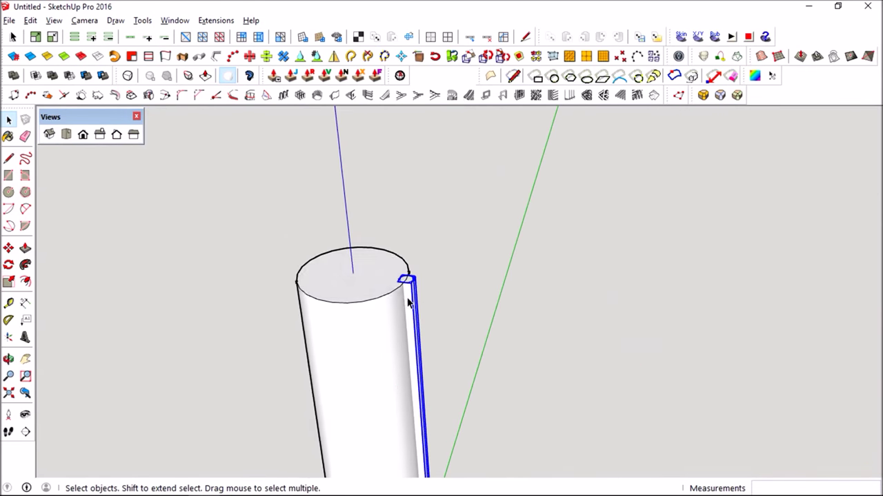
Step: Push/Pull the thin rod's top face up 174 mm to reach the column's top
scroll(409, 290, up, 3)
click(411, 271)
middle_drag(413, 273, 396, 233)
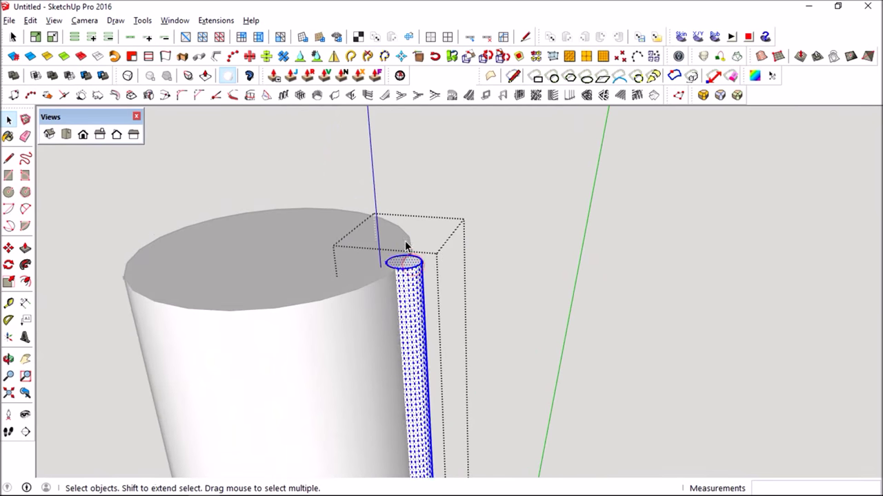
key(p)
click(409, 262)
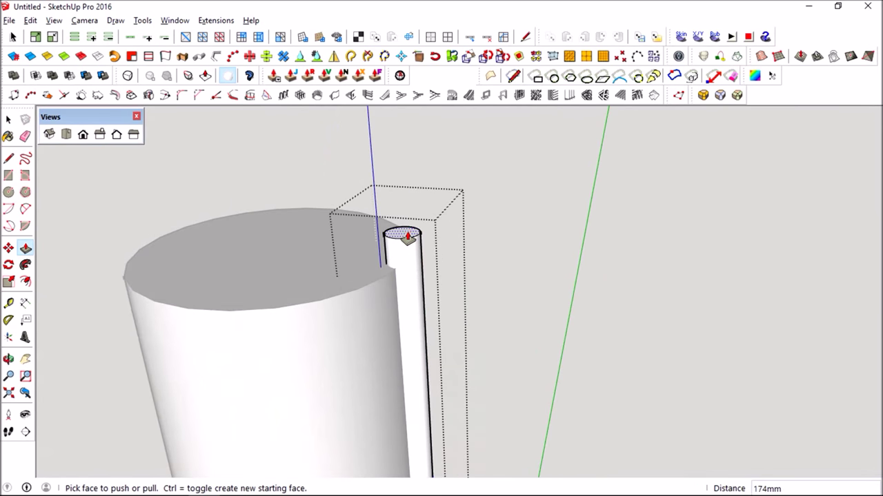
click(407, 236)
Step: Push/Pull the thin rod's bottom face at the column base, then select the rod
scroll(405, 237, down, 3)
middle_drag(405, 236, 371, 54)
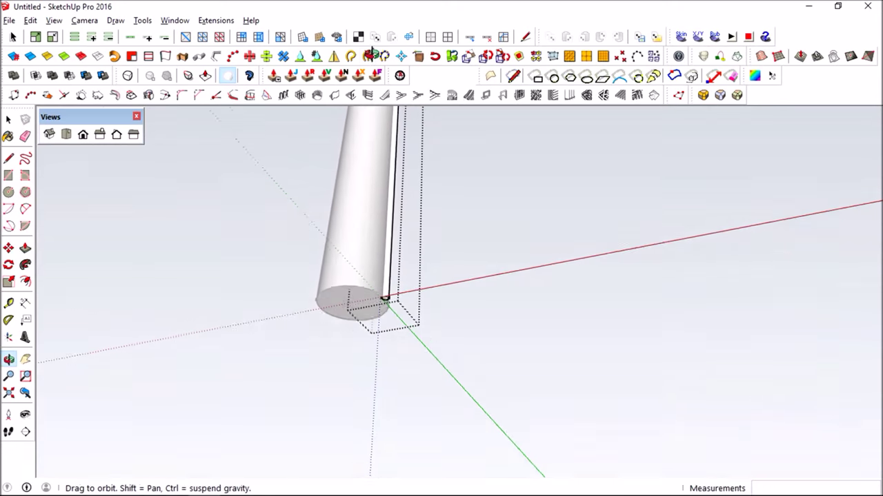
scroll(385, 300, up, 1)
scroll(385, 300, up, 2)
click(386, 302)
click(386, 301)
mouse_move(387, 301)
middle_down()
mouse_move(394, 321)
mouse_move(384, 258)
middle_up()
key(space)
click(384, 306)
Step: Rotate-copy the thin rod 15° about the column's centre, placing the copy beside the original
key(q)
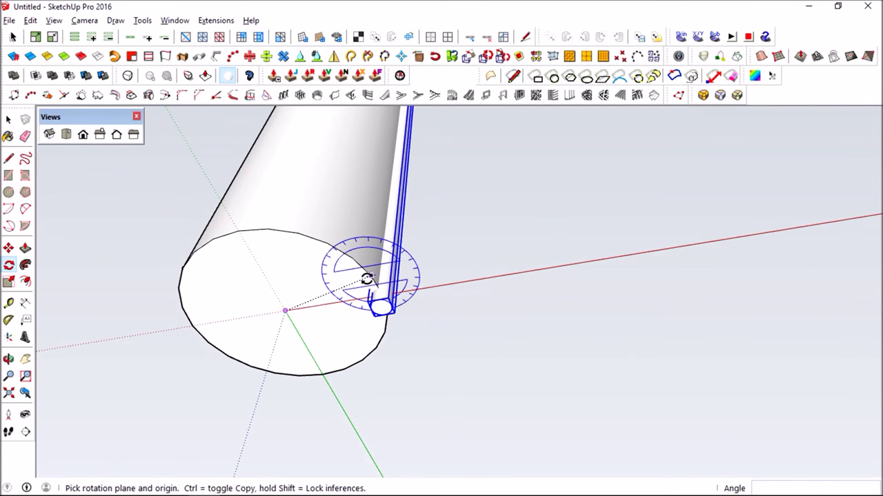
click(287, 311)
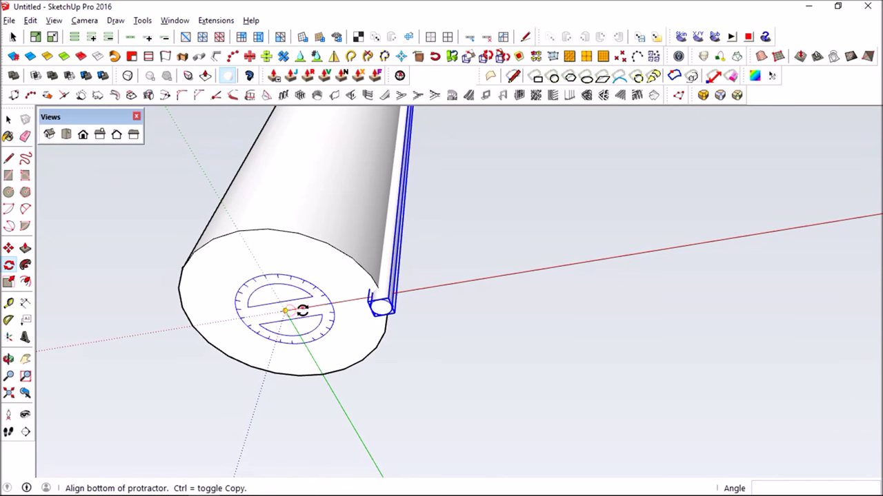
key(Escape)
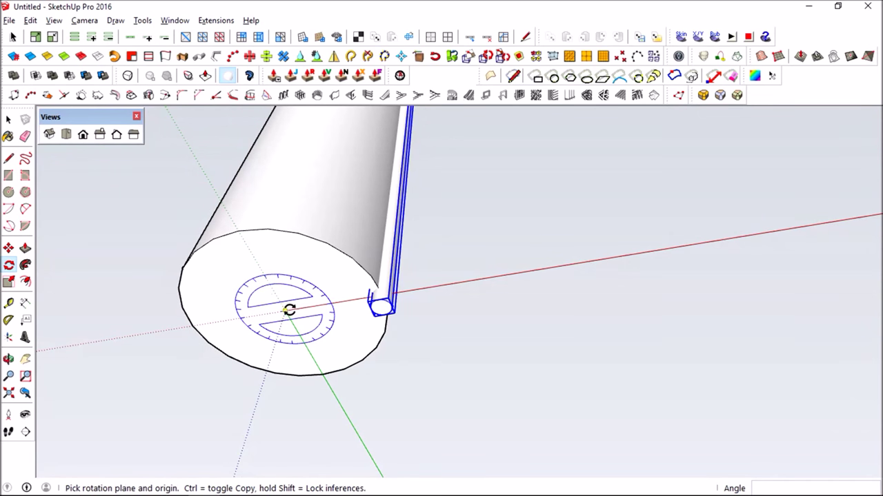
click(286, 311)
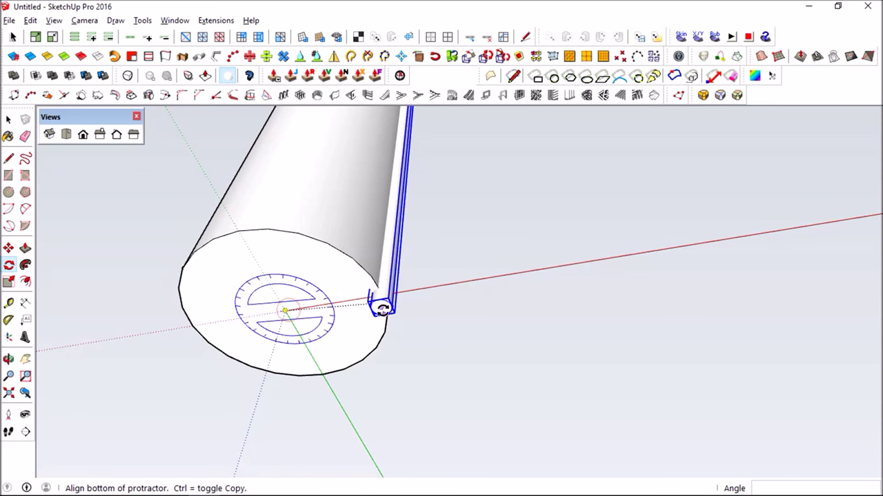
scroll(381, 304, up, 1)
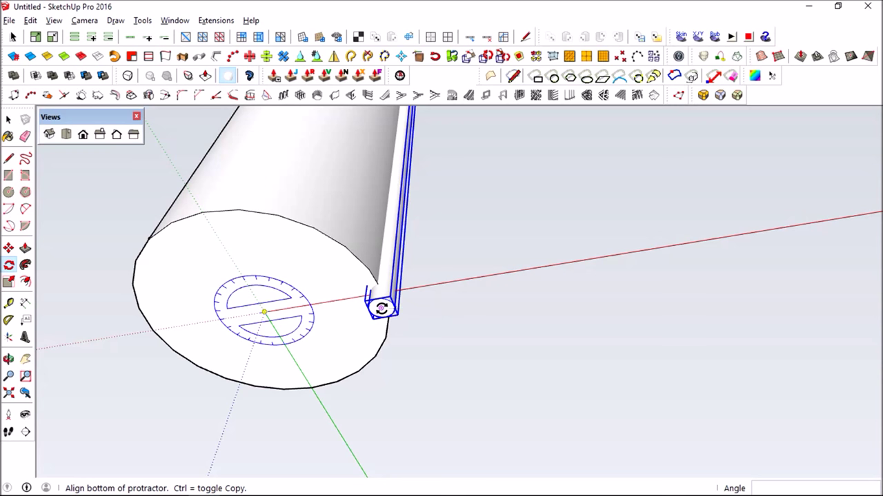
click(381, 308)
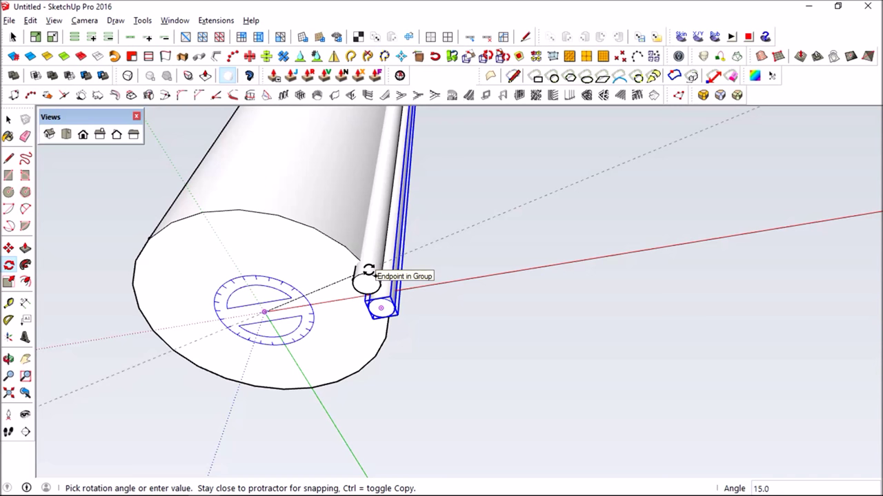
scroll(369, 270, up, 2)
scroll(369, 271, up, 1)
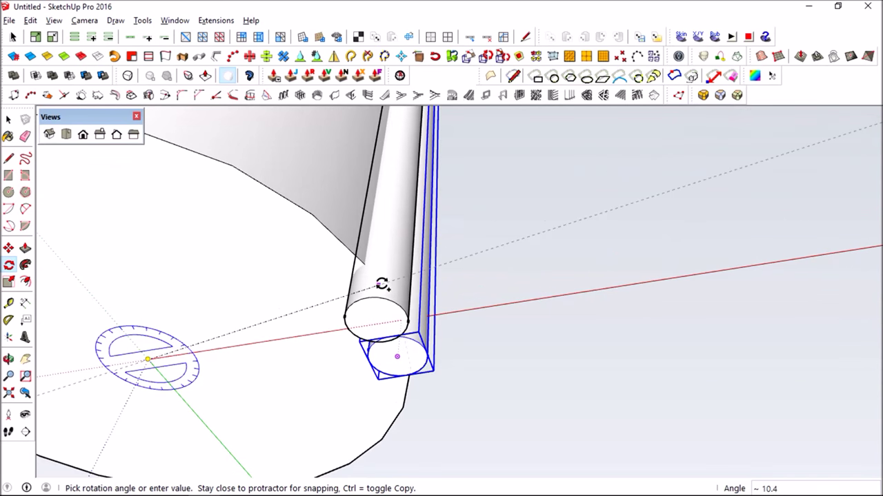
click(369, 271)
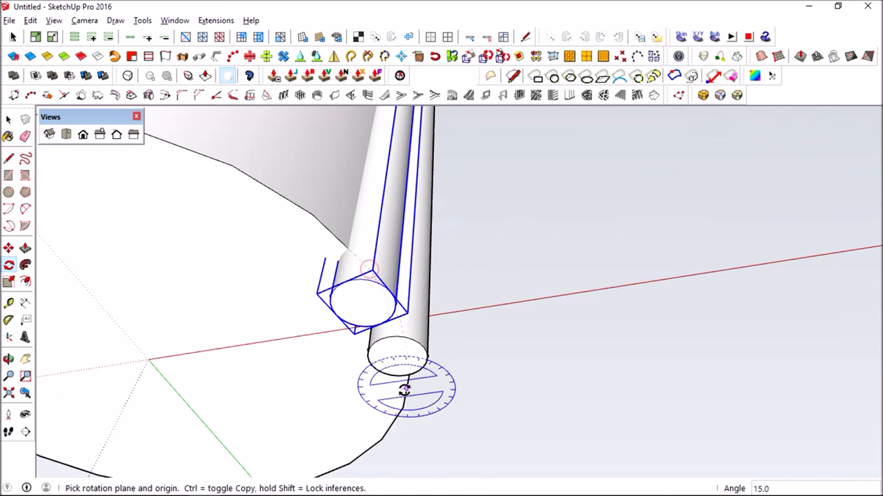
mouse_move(236, 351)
middle_down()
mouse_move(306, 328)
mouse_move(310, 338)
middle_up()
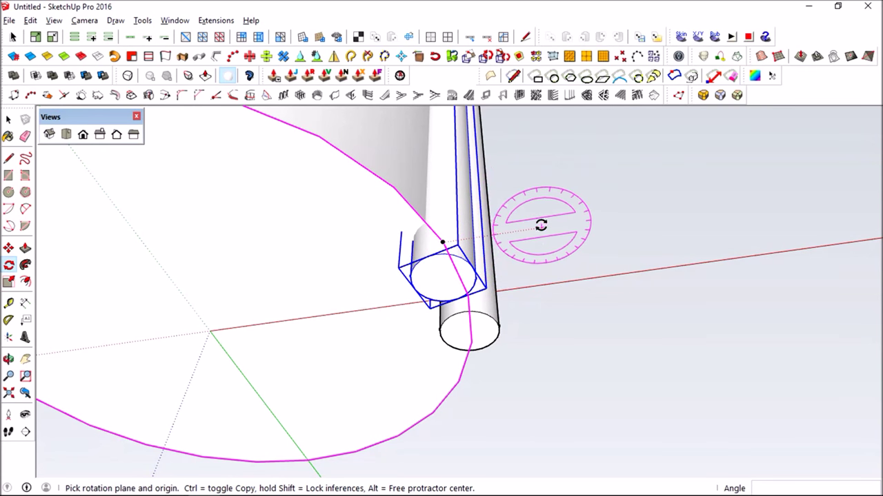
key(space)
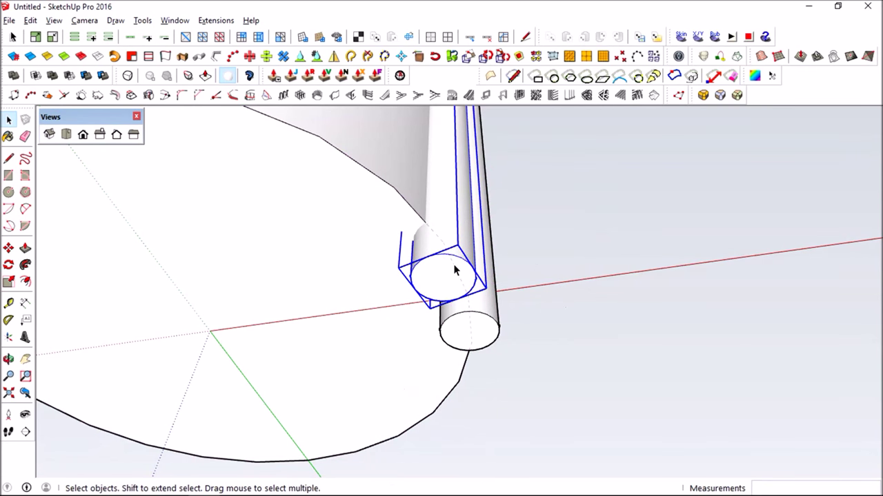
Step: Turn on View > Hidden Geometry so the cylinders' facet edges show as dashed lines
middle_drag(455, 270, 471, 267)
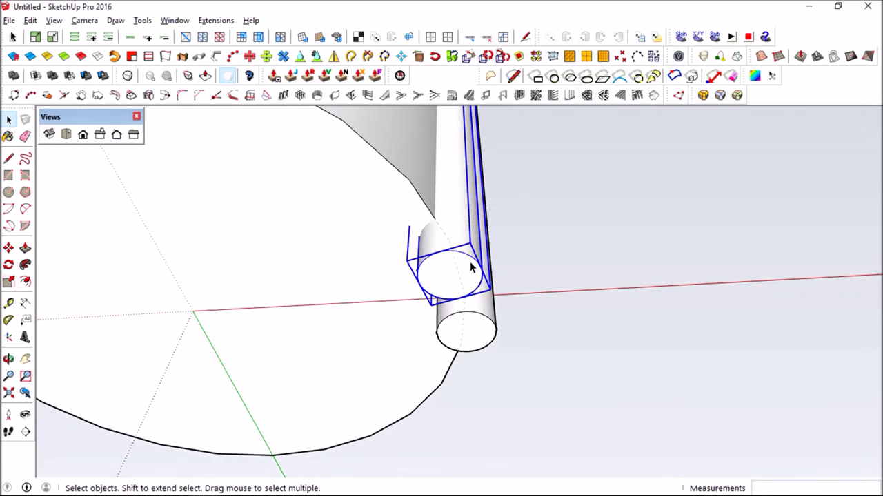
mouse_move(451, 239)
middle_down()
mouse_move(452, 260)
mouse_move(452, 249)
middle_up()
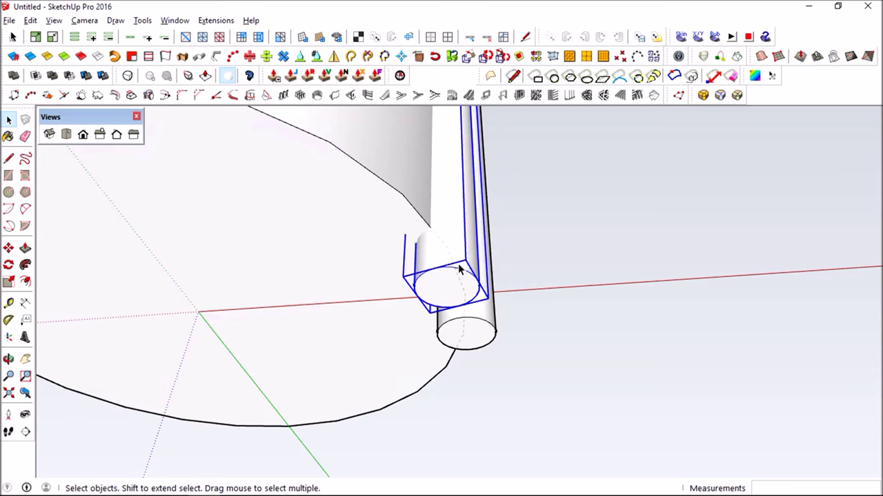
middle_drag(460, 271, 463, 299)
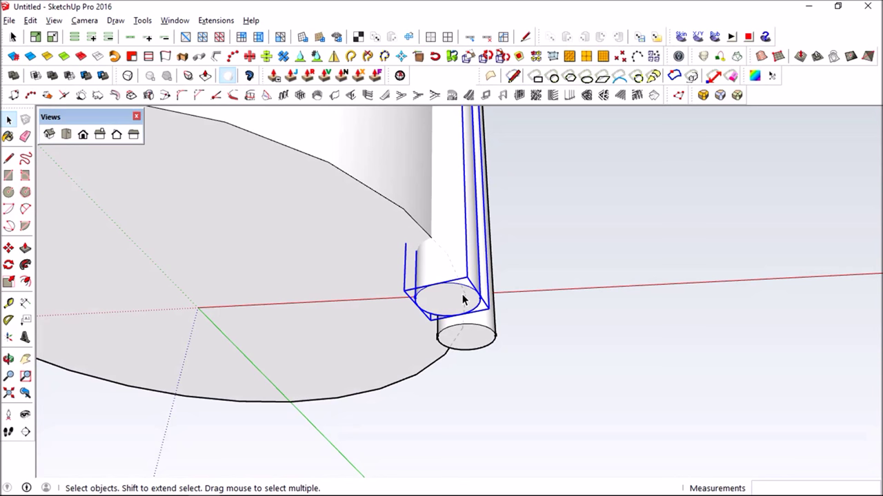
middle_drag(394, 276, 387, 248)
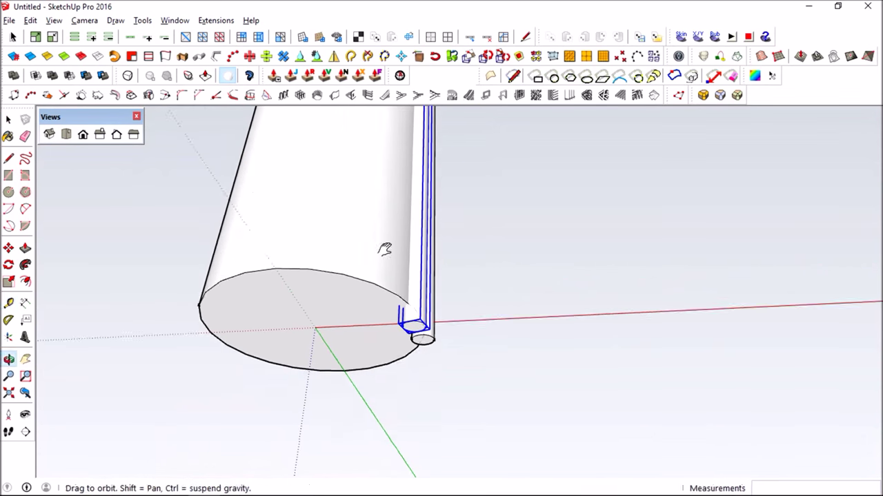
click(54, 20)
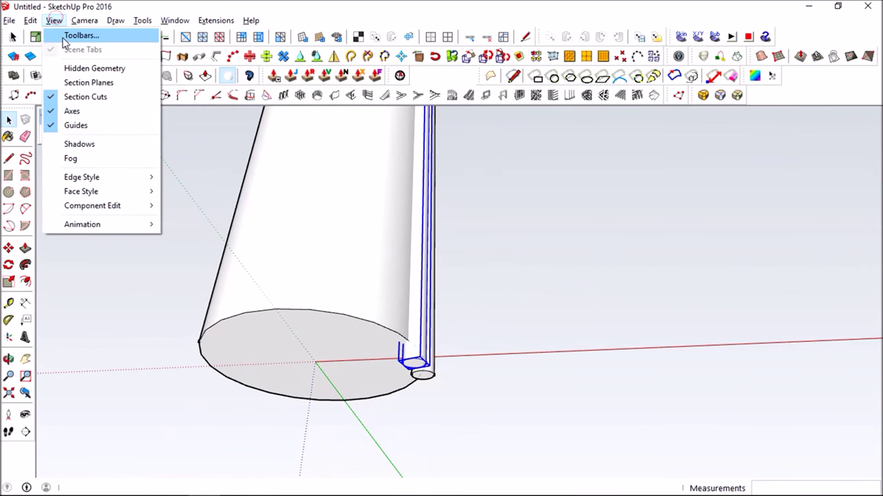
click(81, 67)
mouse_move(347, 248)
middle_down()
mouse_move(392, 309)
mouse_move(382, 286)
middle_up()
scroll(382, 285, up, 3)
Step: Measure with the Tape Measure from the flute's edge to its centre
key(t)
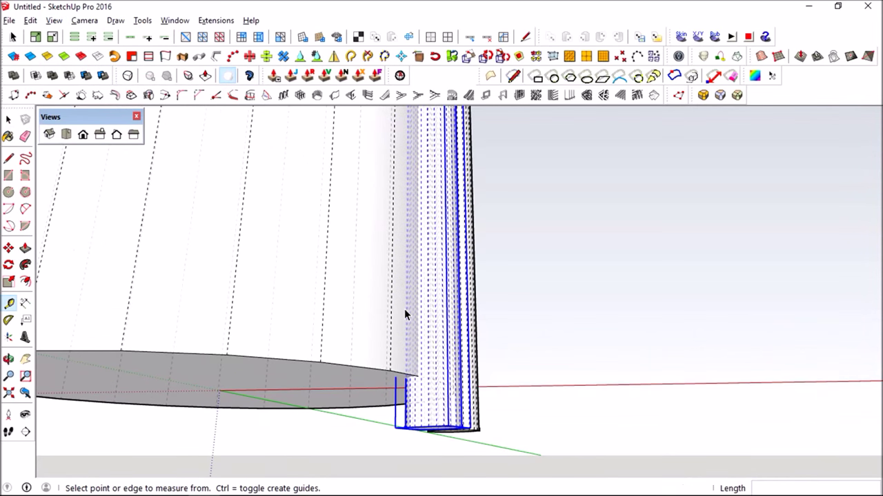
middle_drag(410, 315, 419, 276)
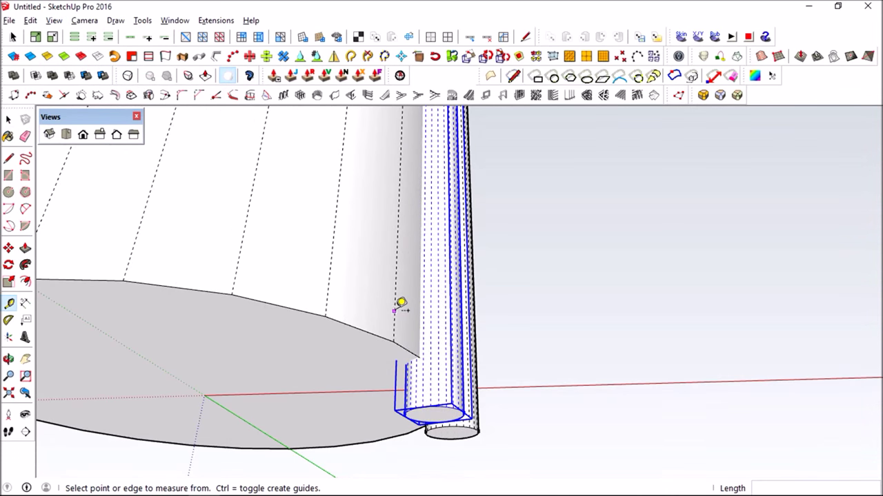
click(395, 310)
middle_drag(426, 335, 414, 210)
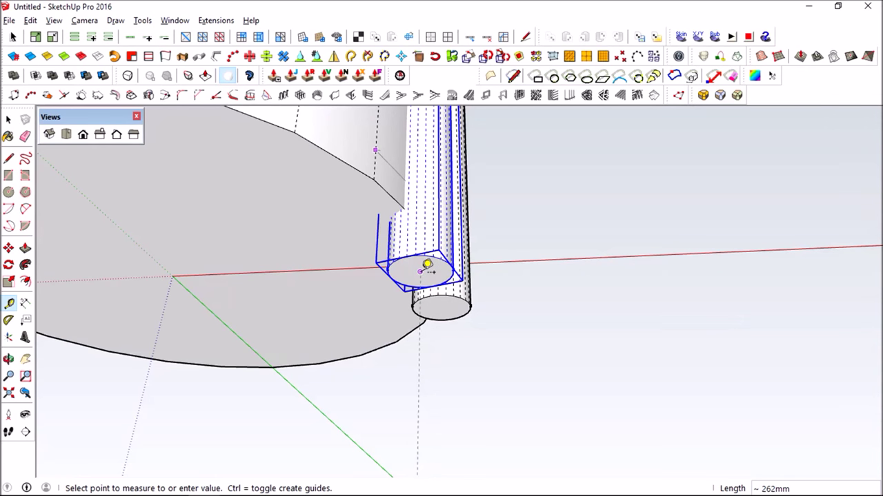
click(428, 266)
scroll(442, 238, up, 2)
mouse_move(435, 238)
middle_down()
mouse_move(414, 165)
mouse_move(421, 106)
mouse_move(423, 177)
mouse_move(505, 191)
mouse_move(607, 227)
mouse_move(658, 275)
mouse_move(647, 191)
mouse_move(498, 199)
mouse_move(421, 281)
mouse_move(359, 252)
middle_up()
key(t)
key(space)
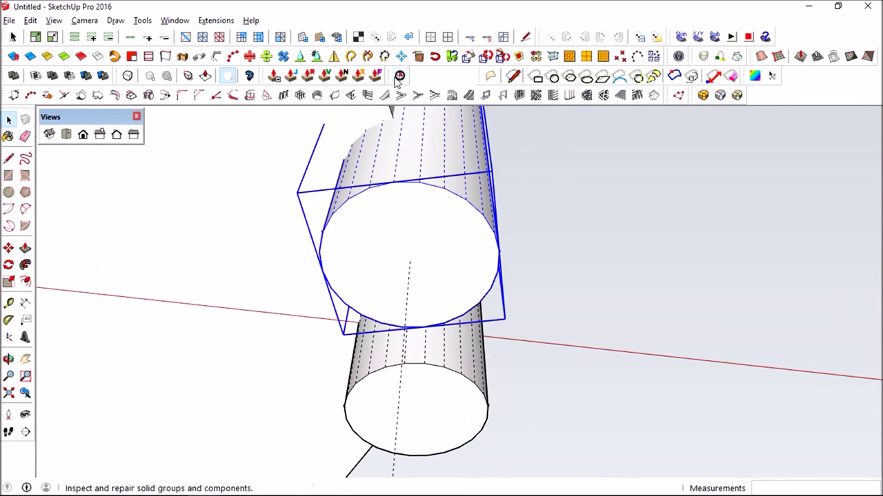
Step: Show the Default Tray beside the model and expand its Styles panel
click(175, 20)
mouse_move(199, 35)
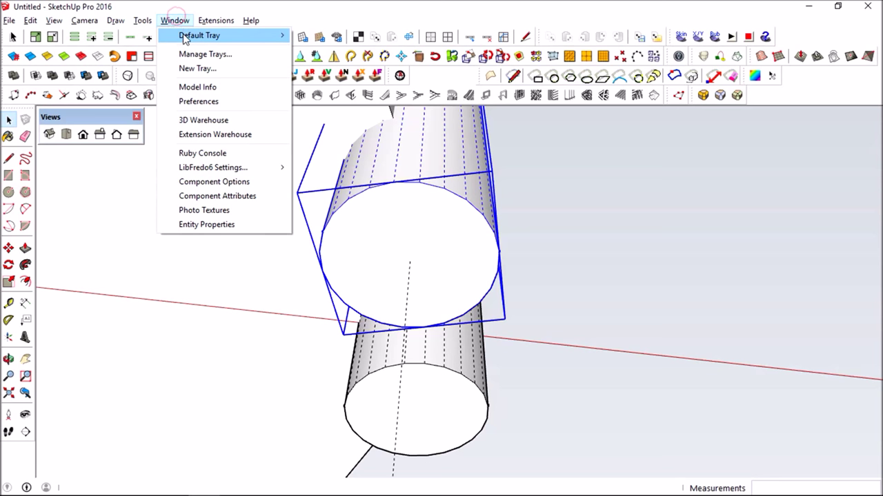
click(341, 38)
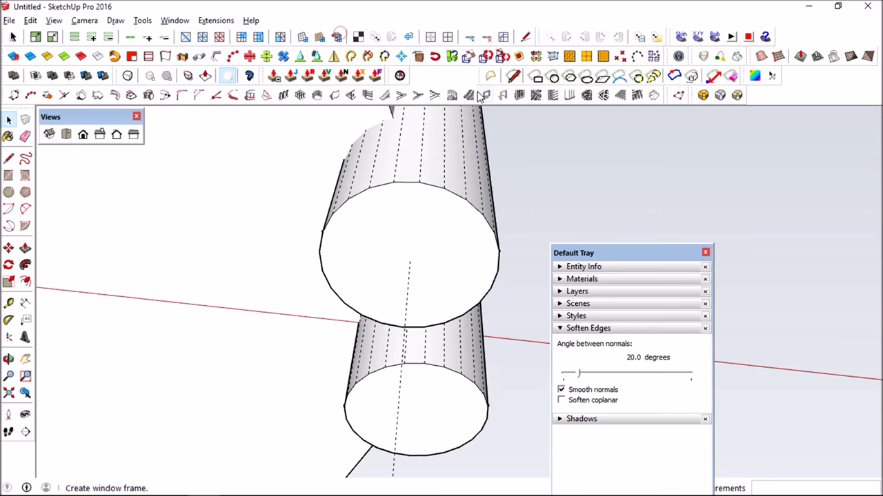
drag(596, 252, 649, 138)
click(613, 213)
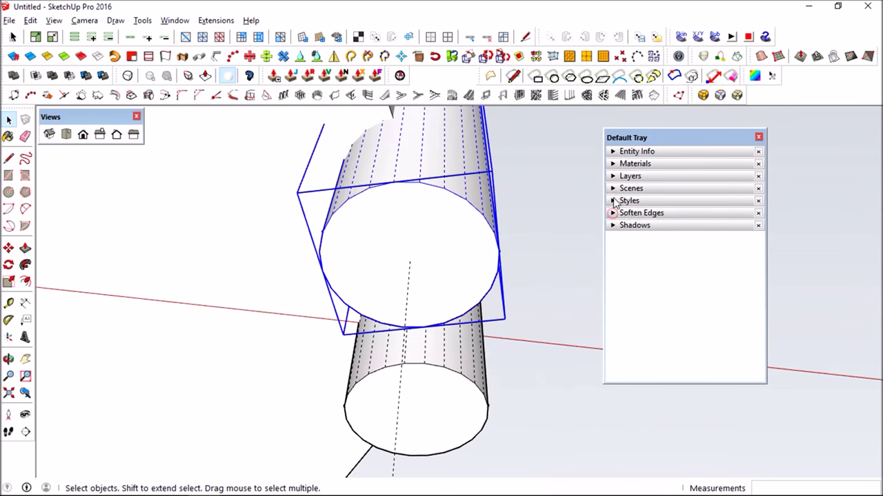
click(613, 201)
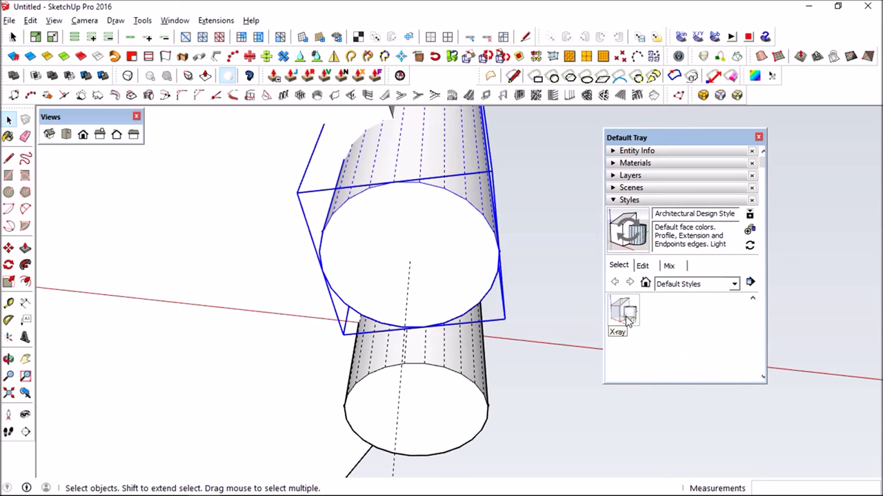
Step: Preview the model in X-ray style, then return it to Shaded with Textures
click(627, 321)
mouse_move(541, 302)
middle_down()
mouse_move(383, 239)
mouse_move(478, 340)
middle_up()
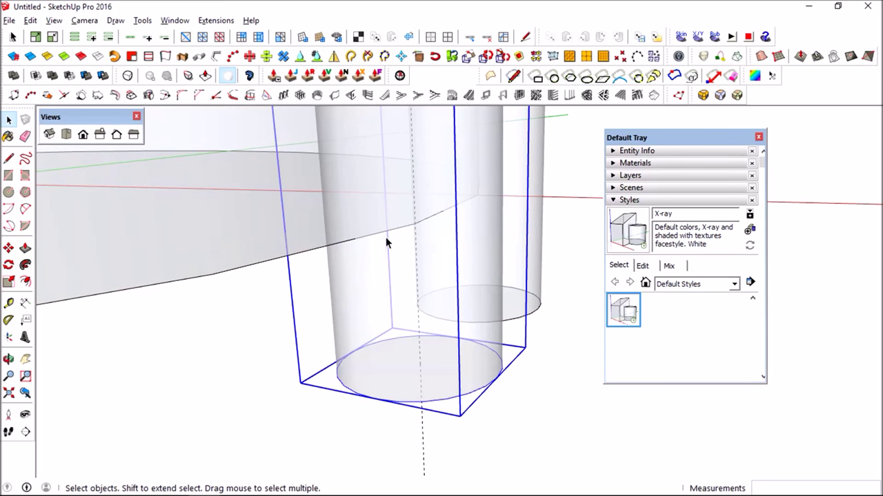
mouse_move(435, 259)
middle_down()
mouse_move(418, 207)
mouse_move(426, 253)
middle_up()
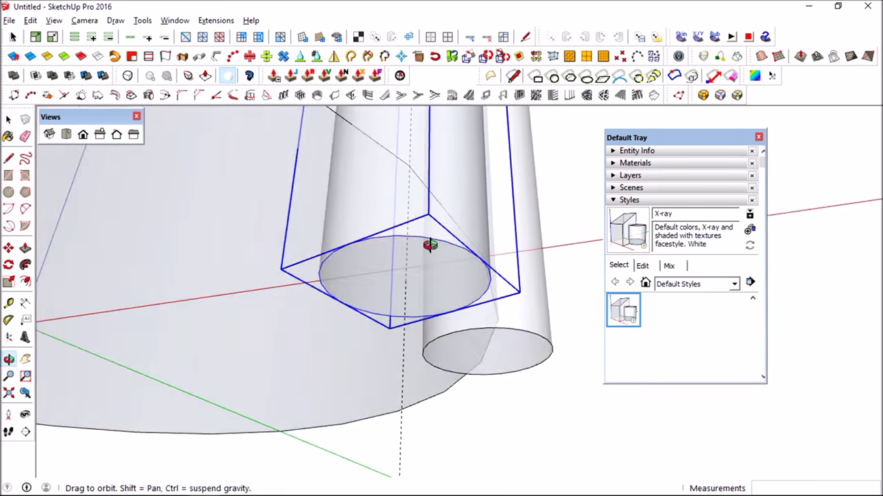
scroll(431, 245, down, 2)
scroll(429, 243, down, 2)
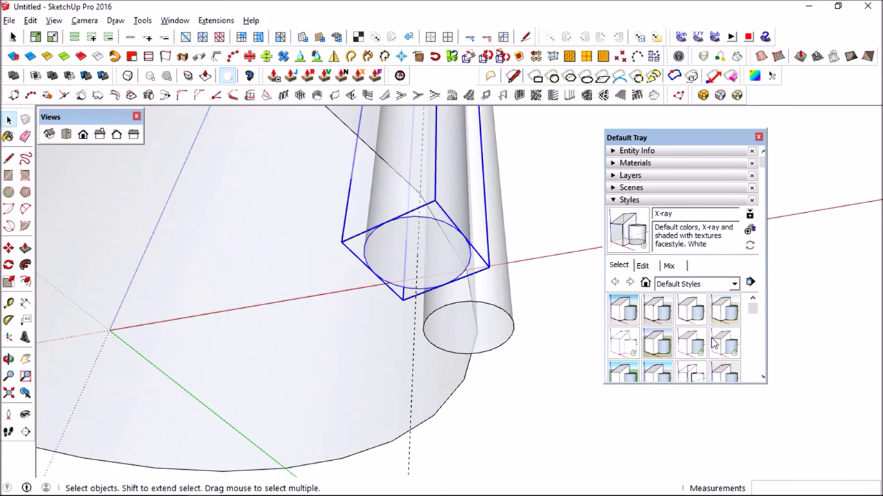
click(735, 350)
click(618, 201)
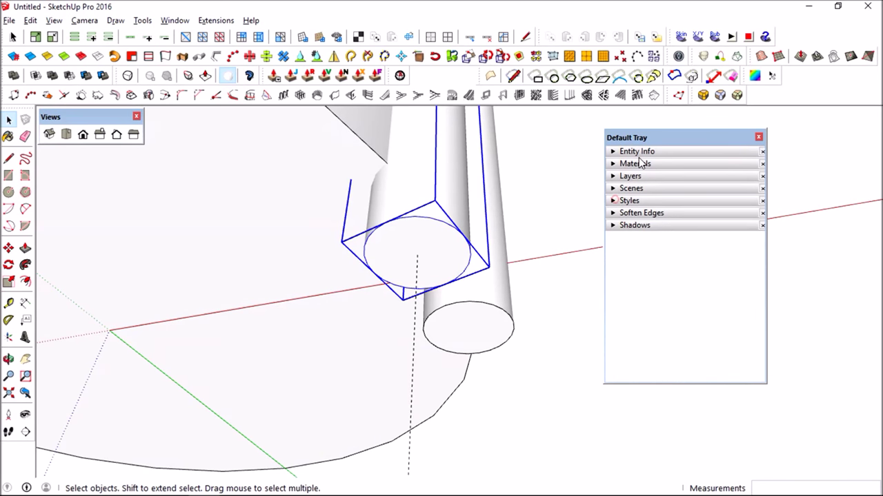
Step: Rotate-copy the flute 15° about the column's centre
drag(644, 138, 702, 159)
mouse_move(422, 242)
middle_down()
mouse_move(465, 258)
mouse_move(528, 262)
mouse_move(305, 288)
middle_up()
key(q)
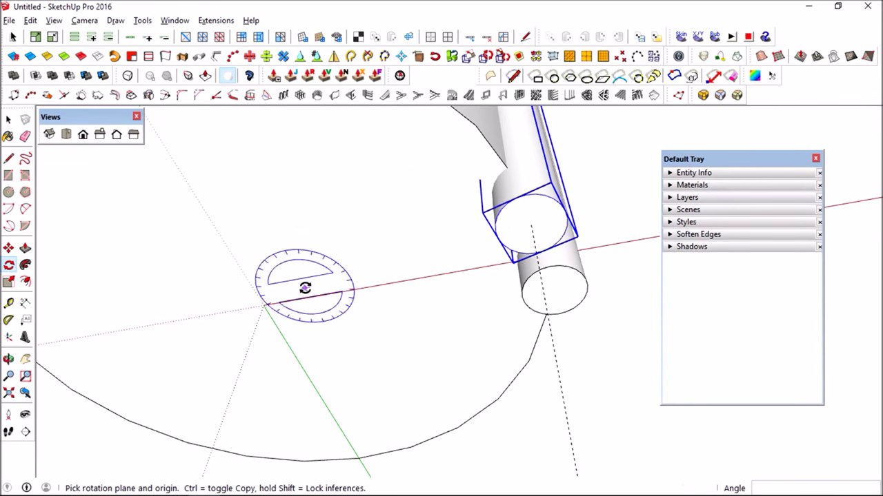
click(264, 306)
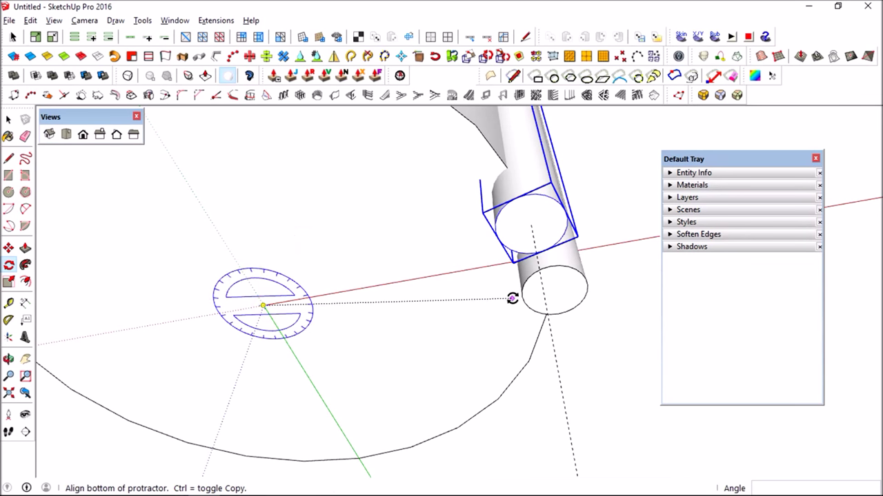
click(533, 226)
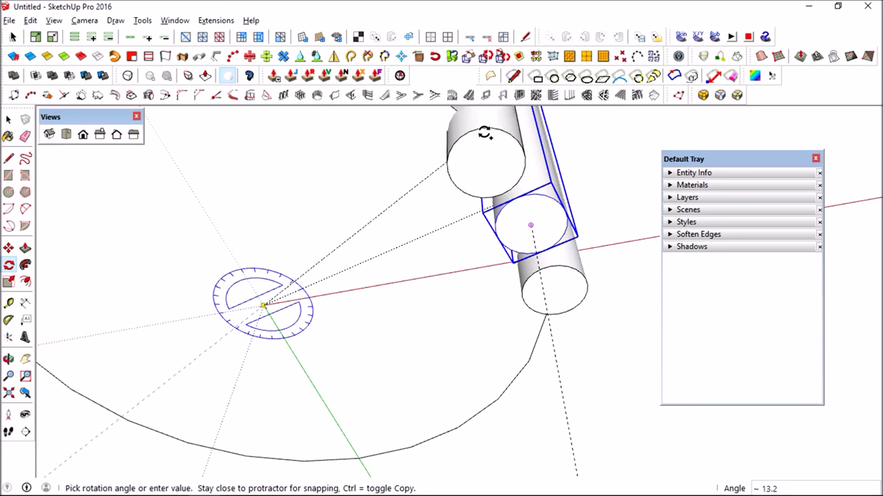
middle_drag(476, 129, 515, 310)
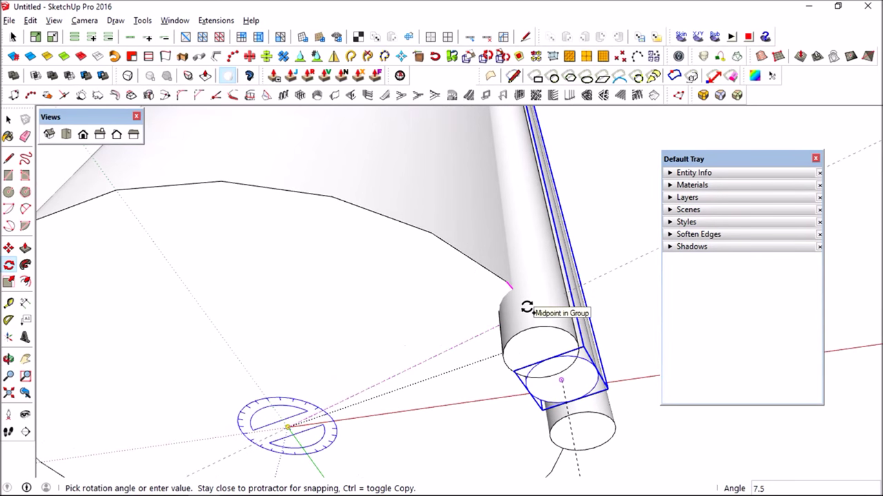
middle_drag(526, 308, 516, 287)
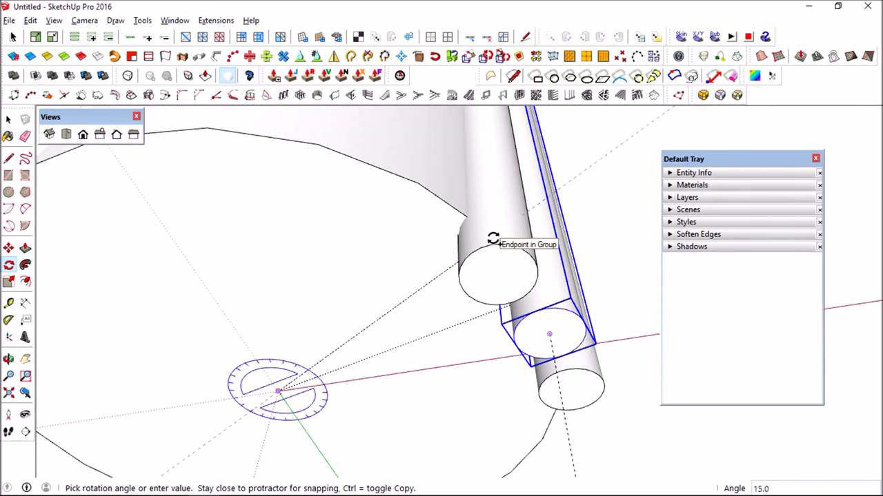
scroll(492, 239, down, 1)
scroll(493, 239, down, 1)
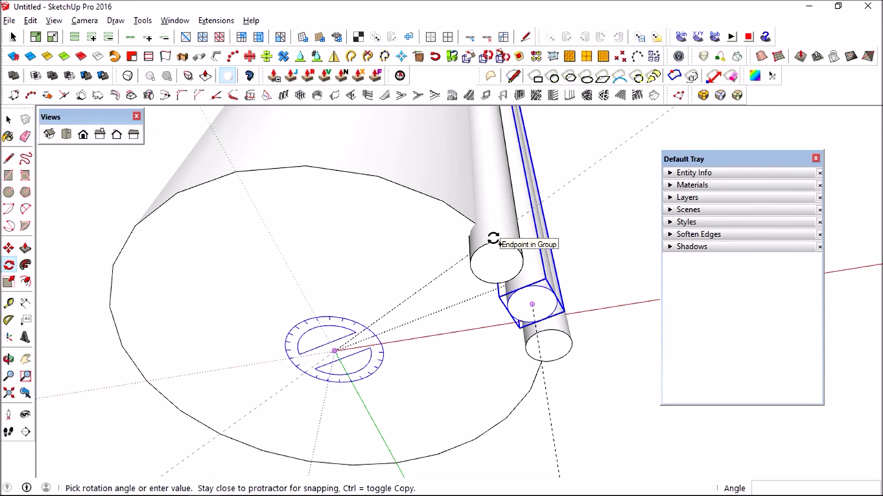
click(492, 238)
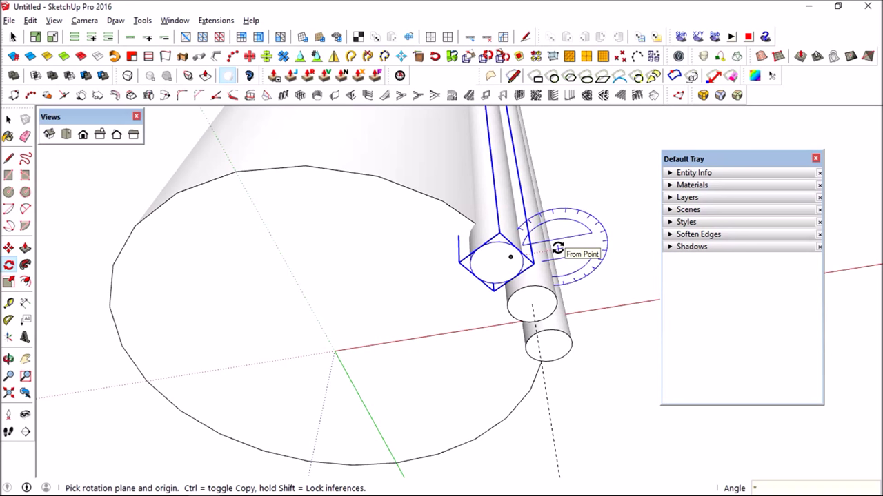
Step: Array the copy *23 to complete the ring of flutes around the column
key(Return)
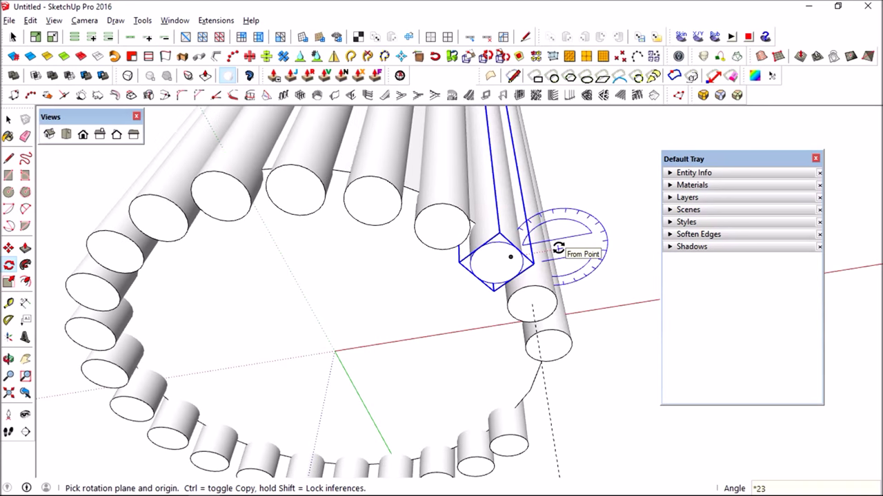
scroll(559, 248, down, 2)
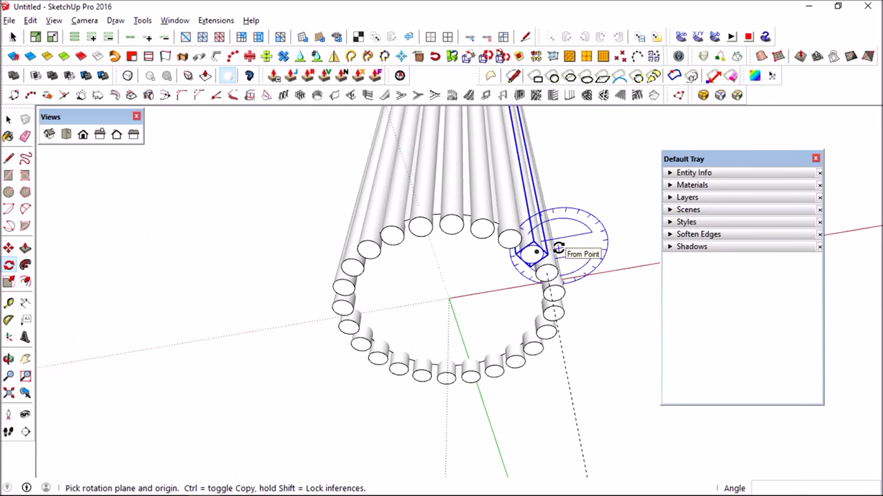
scroll(552, 250, down, 2)
Step: Undo the ring of flute copies and the single rotated copy, leaving one flute cylinder
key(space)
click(531, 299)
click(532, 295)
click(531, 300)
mouse_move(530, 300)
middle_down()
mouse_move(487, 319)
mouse_move(473, 292)
mouse_move(467, 295)
mouse_move(460, 362)
mouse_move(463, 296)
mouse_move(468, 350)
mouse_move(461, 211)
mouse_move(476, 267)
middle_up()
scroll(473, 205, up, 3)
scroll(506, 209, up, 1)
mouse_move(507, 208)
middle_down()
mouse_move(498, 341)
mouse_move(538, 182)
mouse_move(508, 183)
mouse_move(516, 256)
mouse_move(496, 313)
mouse_move(515, 177)
middle_up()
middle_drag(514, 226, 505, 289)
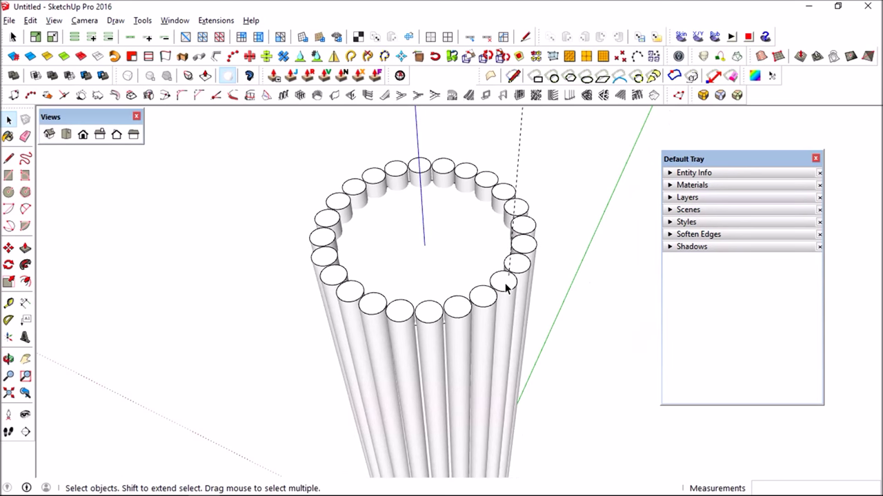
key(ctrl+z)
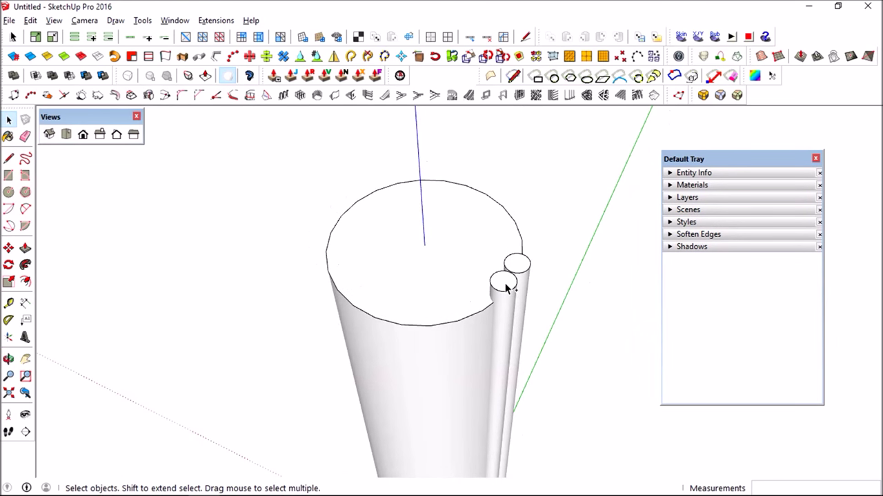
key(ctrl+z)
Step: Make the remaining flute cylinder a component and open it for editing
mouse_move(508, 285)
middle_down()
mouse_move(479, 310)
mouse_move(515, 429)
middle_up()
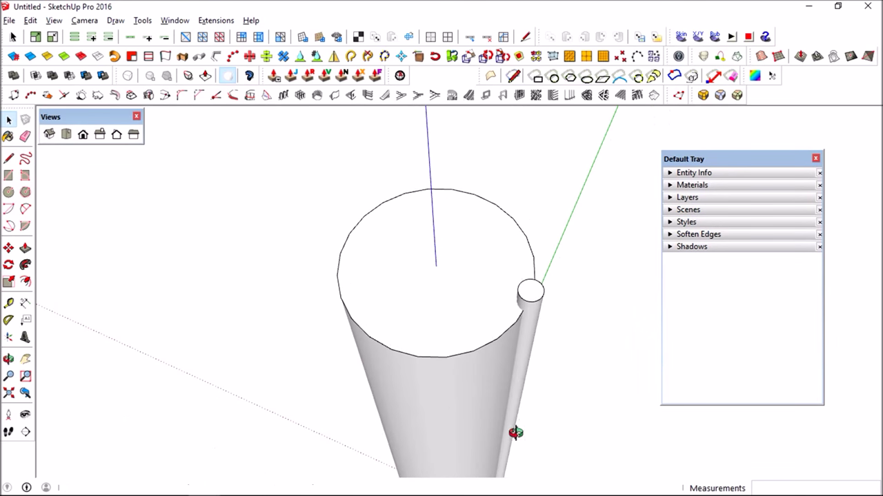
click(533, 297)
scroll(533, 297, up, 2)
right_click(532, 297)
click(622, 161)
double_click(529, 290)
Step: Start a 20 offset on the flute component's top face
scroll(531, 290, up, 2)
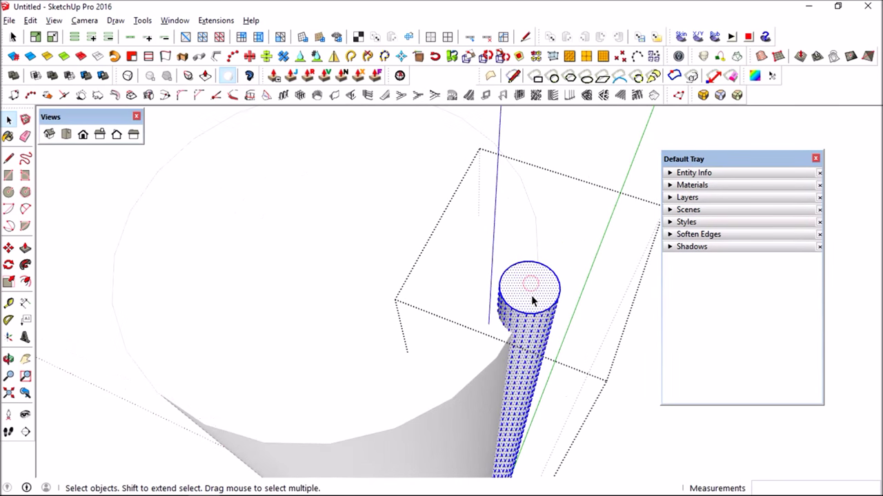
scroll(530, 291, up, 1)
key(f)
click(551, 258)
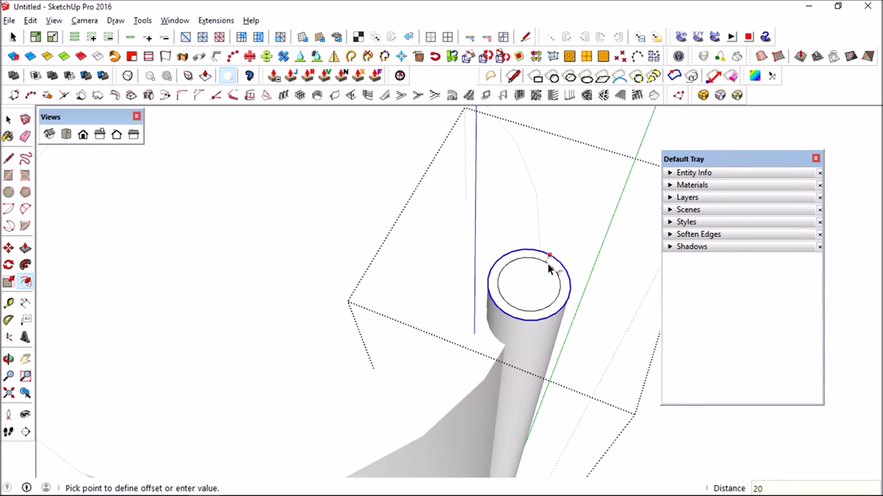
Step: Confirm the 20 offset and Push/Pull the small ring face down to the column's base
key(Return)
key(p)
key(space)
click(565, 292)
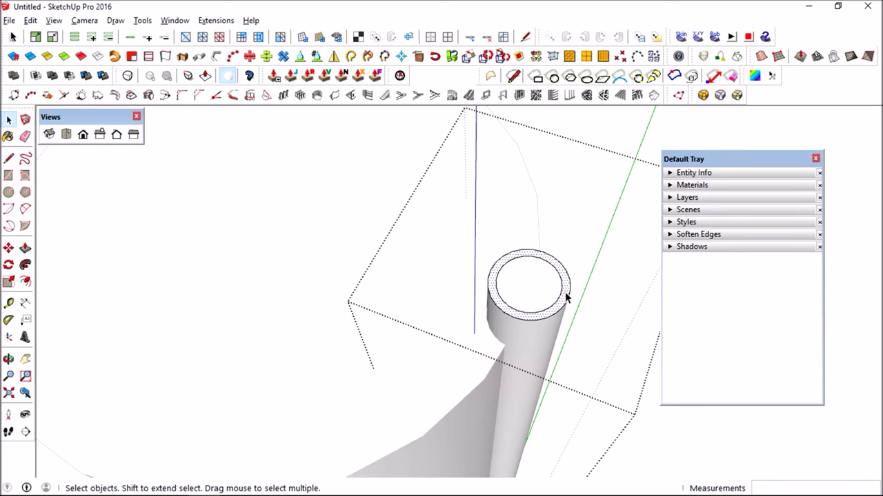
key(p)
drag(565, 299, 552, 331)
mouse_move(552, 331)
middle_down()
mouse_move(528, 151)
mouse_move(493, 135)
mouse_move(483, 211)
middle_up()
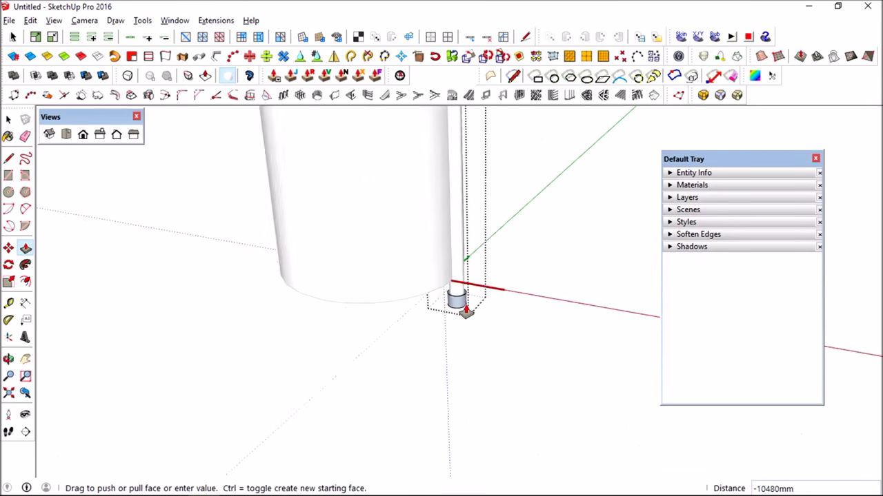
click(455, 293)
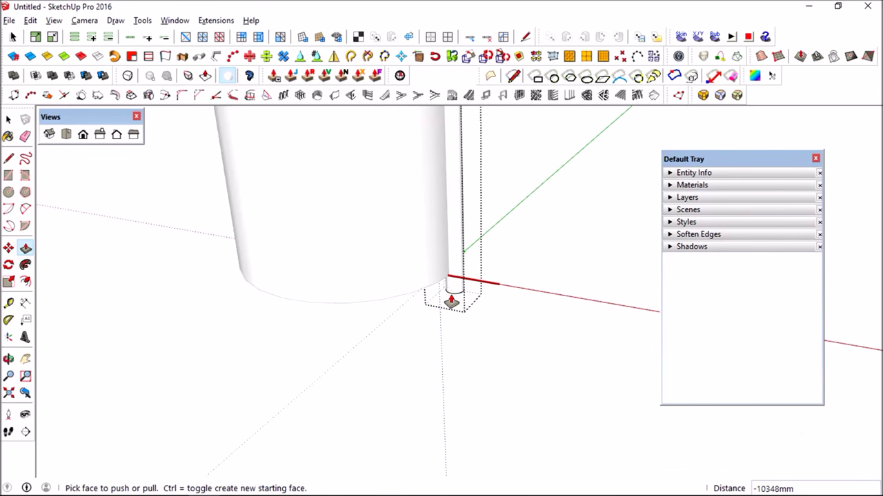
Step: Inspect the new rod's bottom, editing the cylinder group to select its bottom circle edge
middle_drag(455, 293, 442, 233)
key(space)
click(462, 359)
middle_drag(462, 358, 431, 138)
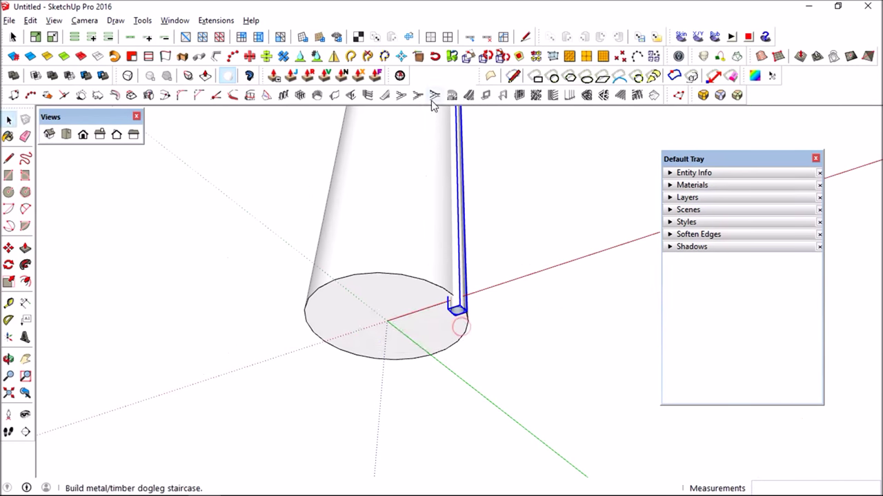
key(q)
drag(391, 325, 404, 322)
scroll(469, 310, up, 3)
scroll(469, 311, up, 2)
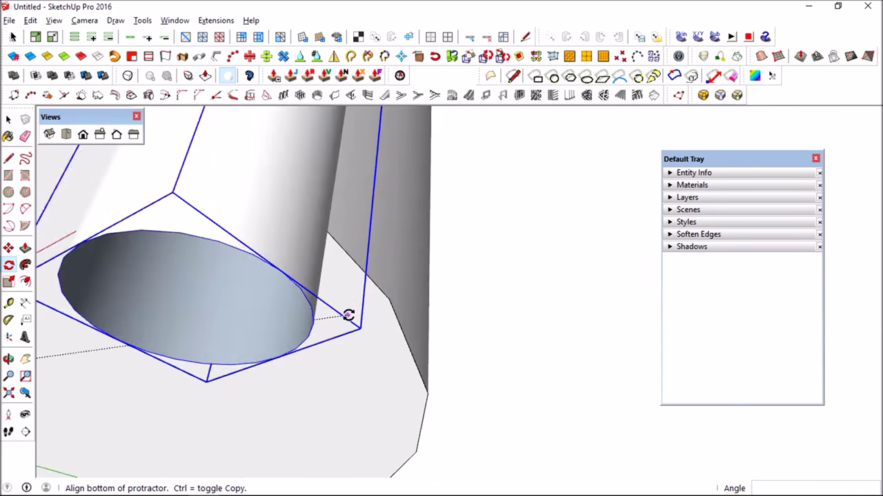
middle_drag(347, 311, 540, 299)
key(space)
double_click(520, 253)
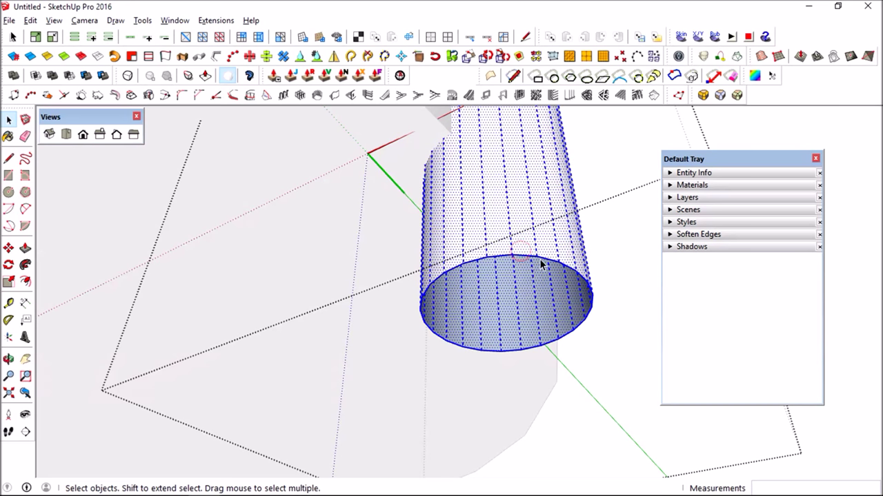
click(542, 261)
middle_drag(497, 249, 544, 238)
middle_drag(521, 272, 511, 255)
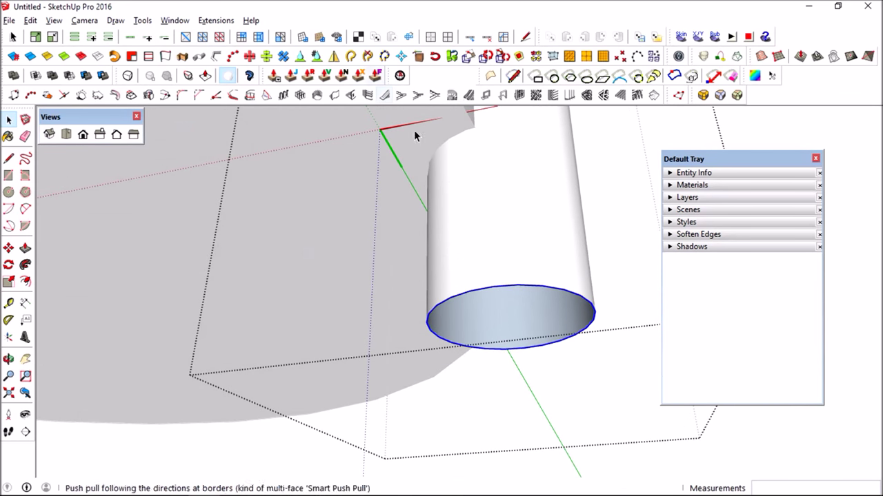
click(216, 20)
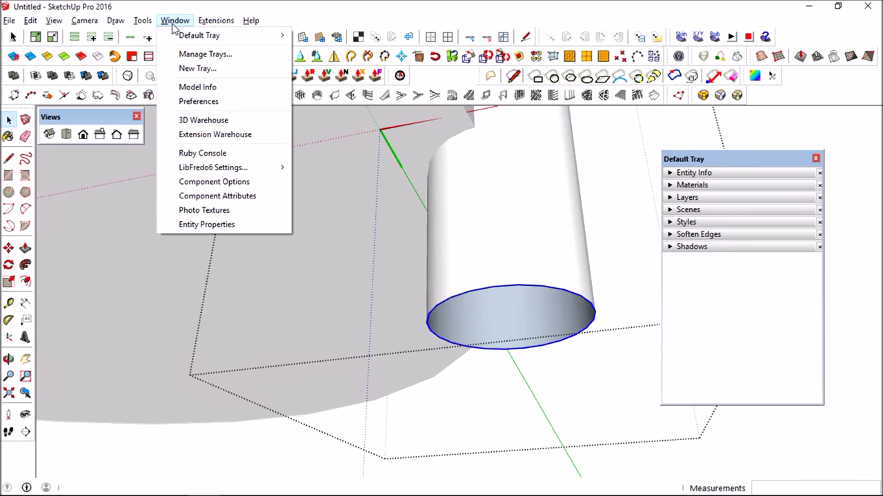
Step: Dismiss the menu, clear the selection and close the cylinder group
click(565, 238)
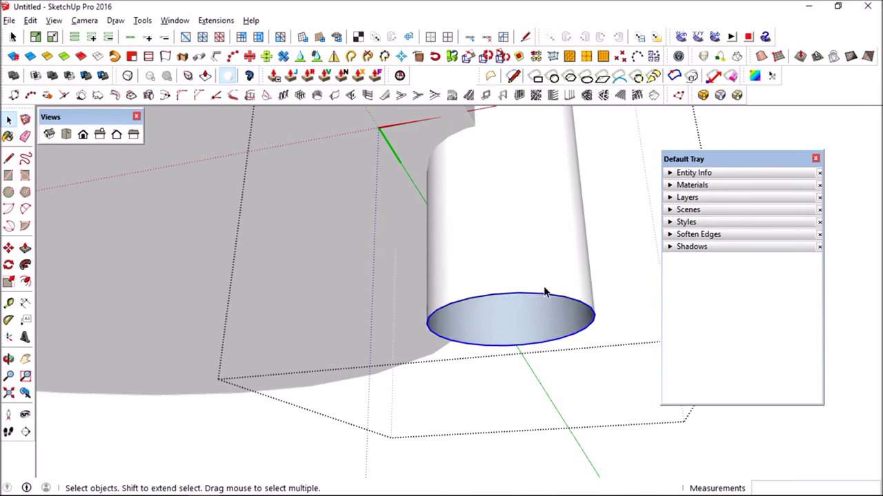
click(543, 286)
scroll(491, 241, down, 2)
key(Escape)
scroll(502, 269, down, 2)
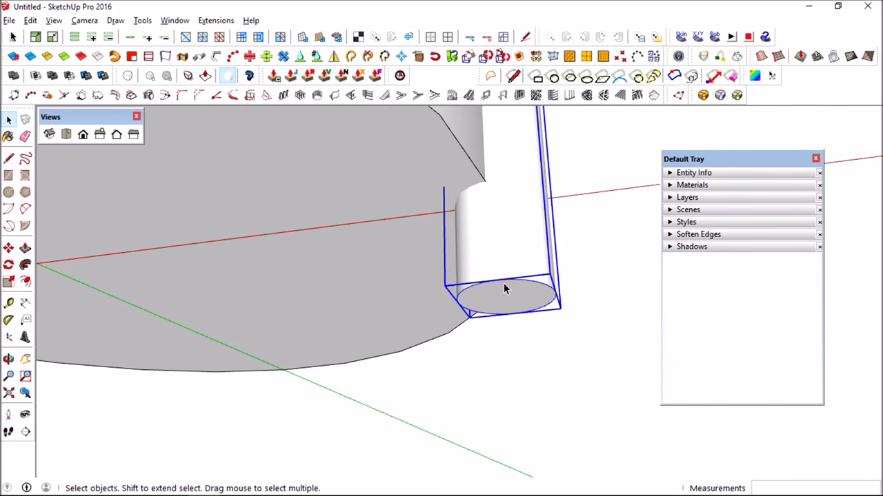
scroll(503, 283, down, 2)
Step: Rotate-copy the rod about the column's origin and array copies all around the disc
key(q)
click(177, 270)
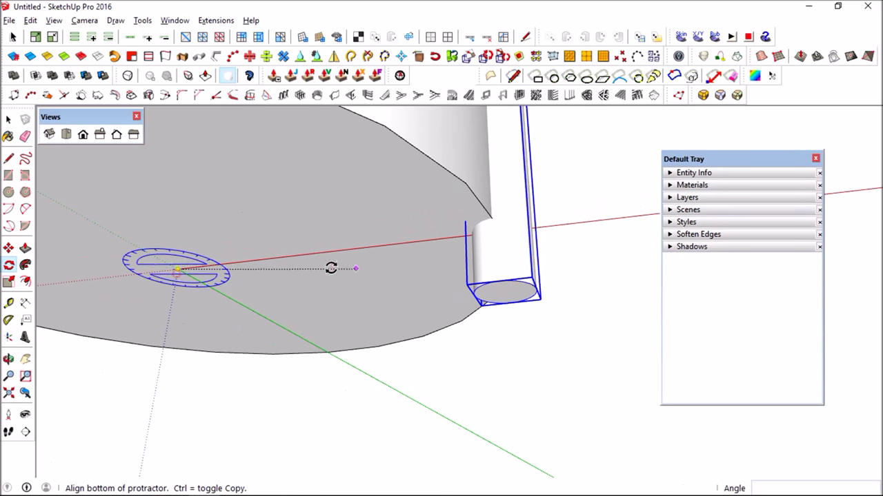
click(506, 292)
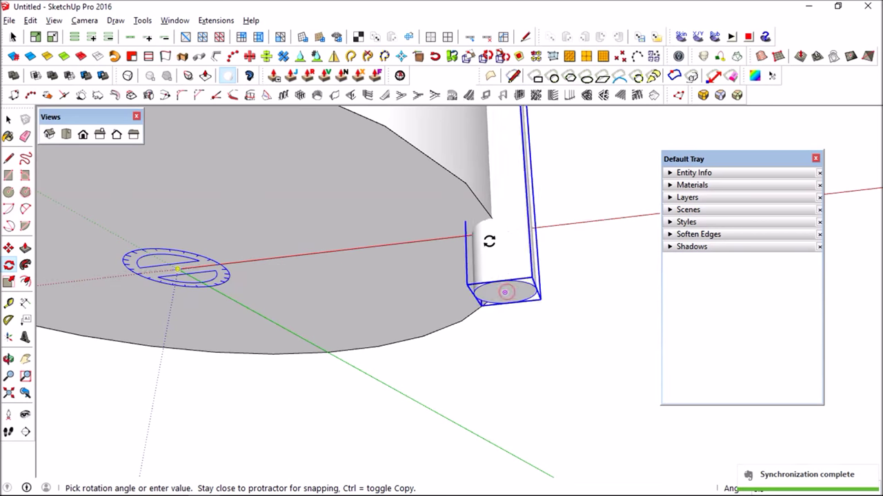
mouse_move(463, 182)
middle_down()
mouse_move(328, 154)
mouse_move(424, 187)
middle_up()
mouse_move(404, 246)
middle_down()
mouse_move(484, 187)
mouse_move(461, 202)
middle_up()
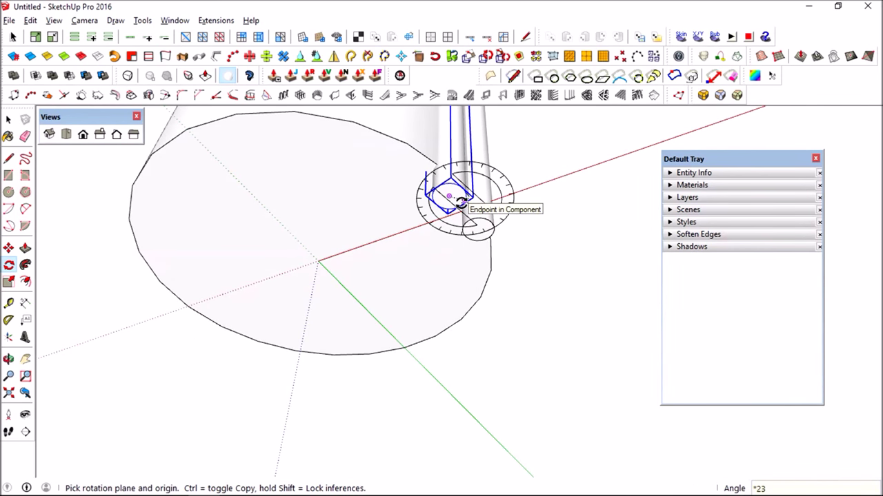
key(Return)
key(space)
Step: View the rod ring from a tilted top angle and select the whole rod group
scroll(464, 176, down, 1)
middle_drag(464, 173, 445, 435)
scroll(404, 315, up, 2)
scroll(429, 357, up, 2)
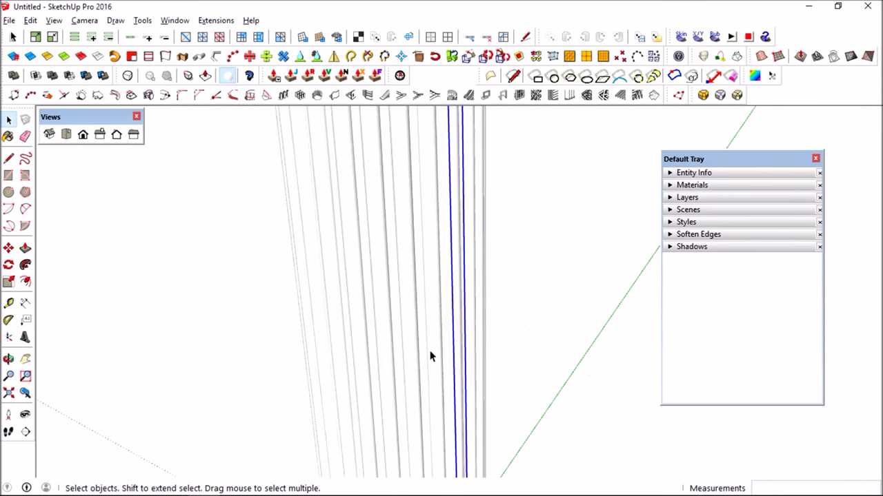
scroll(416, 233, down, 5)
mouse_move(435, 375)
middle_down()
mouse_move(438, 347)
mouse_move(415, 313)
mouse_move(434, 233)
middle_up()
click(415, 312)
right_click(434, 232)
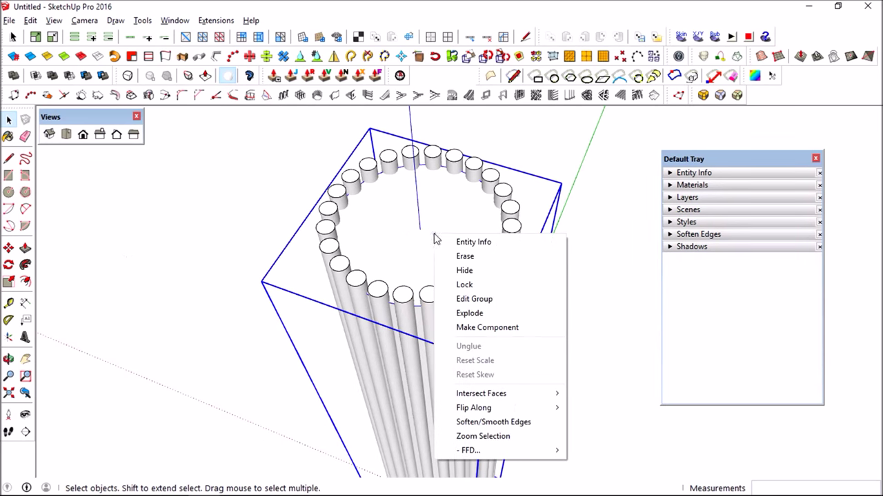
Step: Explode the rod group and use Intersect Faces With Model on the rods
click(486, 314)
mouse_move(487, 315)
middle_down()
mouse_move(451, 262)
mouse_move(429, 196)
middle_up()
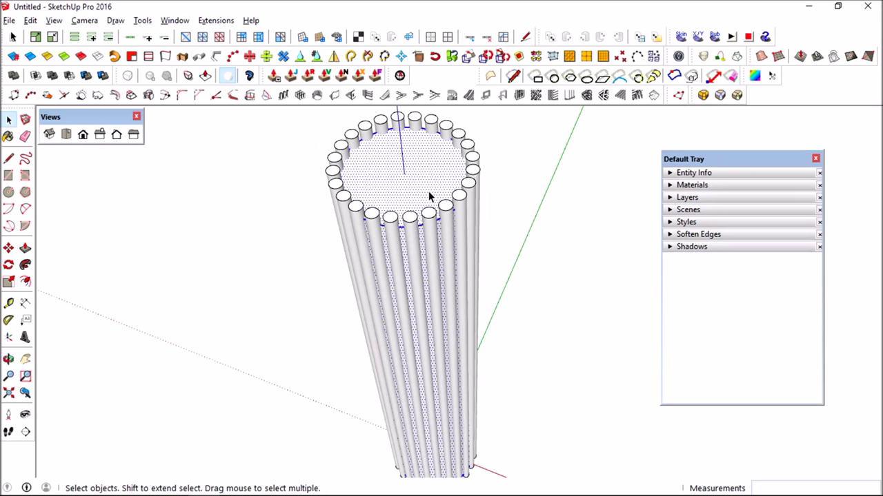
right_click(429, 196)
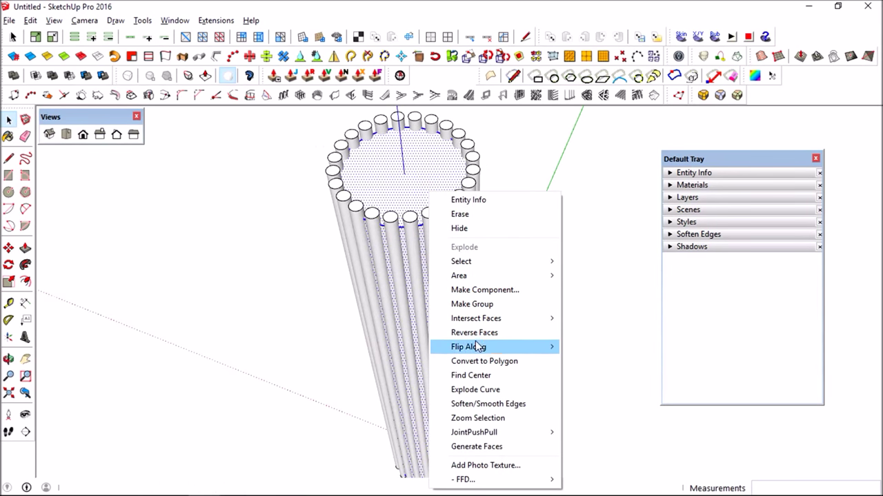
click(471, 376)
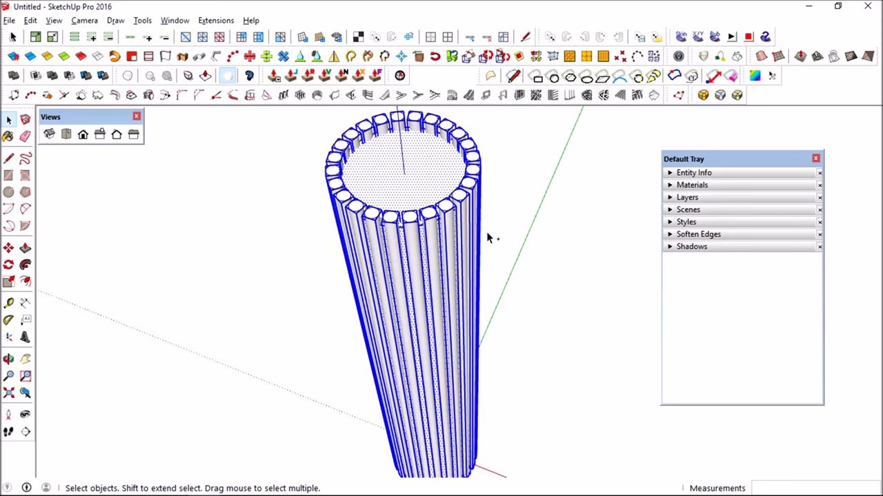
right_click(359, 168)
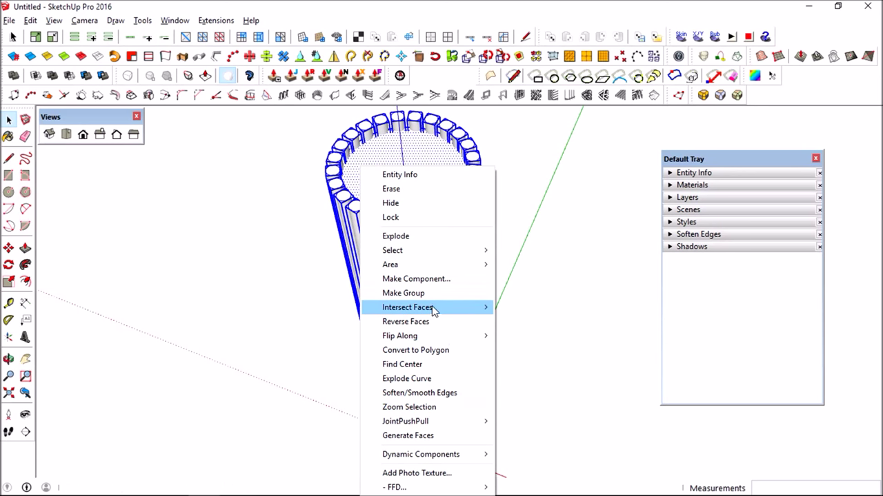
mouse_move(407, 307)
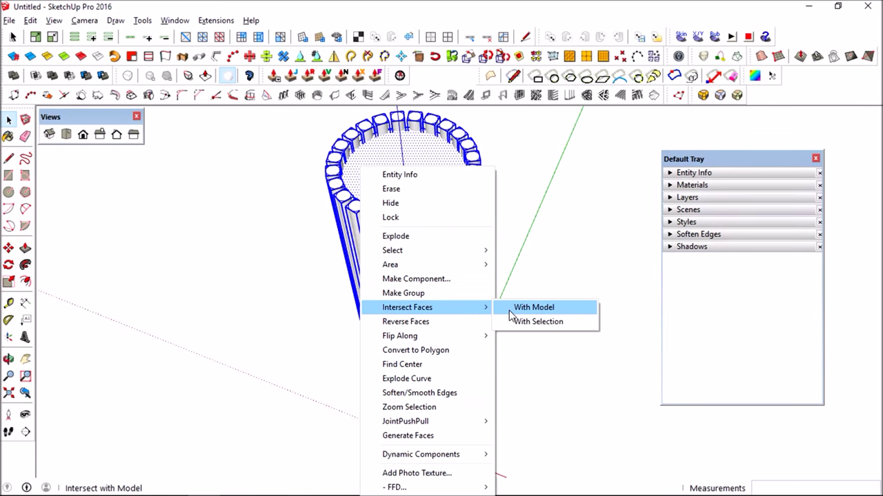
click(516, 315)
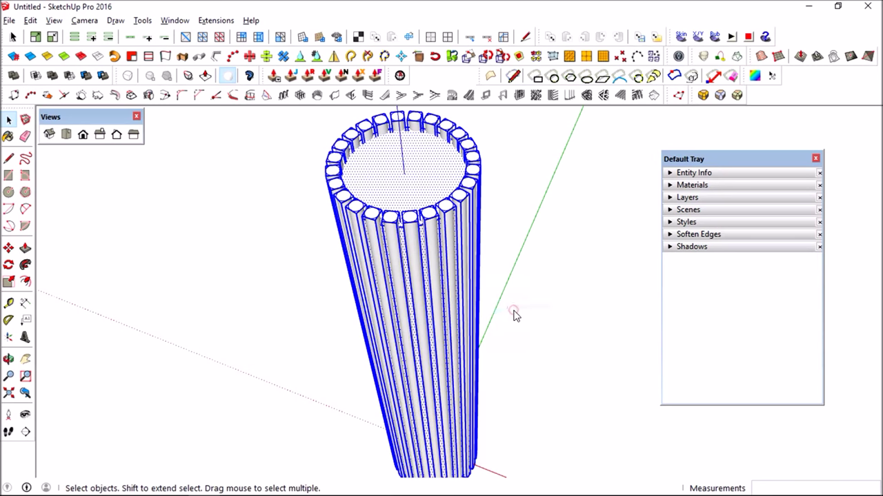
click(412, 191)
Step: Select all the rods with a crossing box to hide them
mouse_move(431, 219)
middle_down()
mouse_move(487, 165)
mouse_move(457, 213)
mouse_move(446, 208)
mouse_move(458, 161)
mouse_move(442, 173)
mouse_move(445, 55)
middle_up()
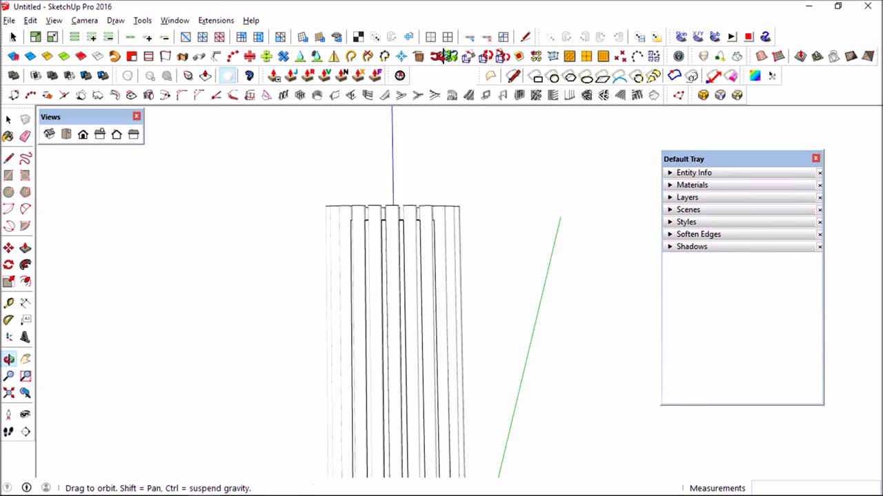
drag(393, 200, 311, 172)
right_click(394, 208)
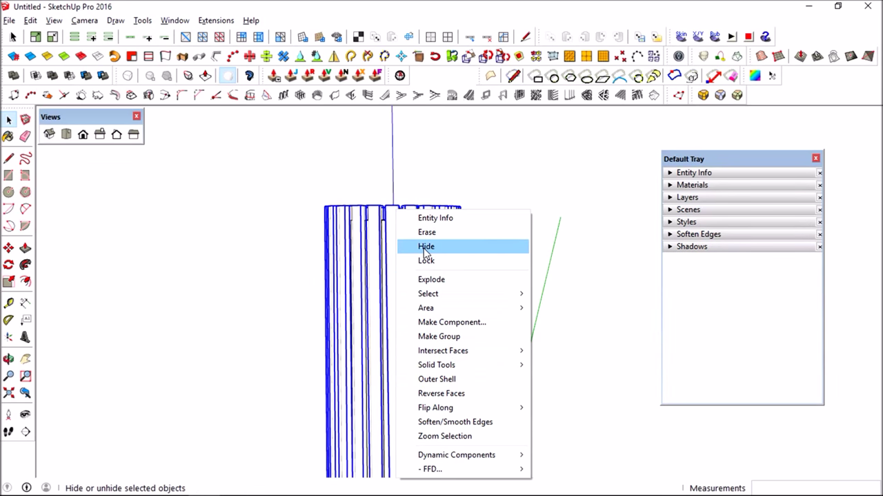
middle_drag(418, 246, 379, 417)
Step: Zoom in and inspect the half-circle scallops cut around the column's top rim
scroll(473, 258, up, 5)
mouse_move(430, 227)
middle_down()
mouse_move(421, 269)
mouse_move(401, 241)
middle_up()
scroll(413, 275, up, 3)
scroll(414, 276, up, 3)
click(412, 276)
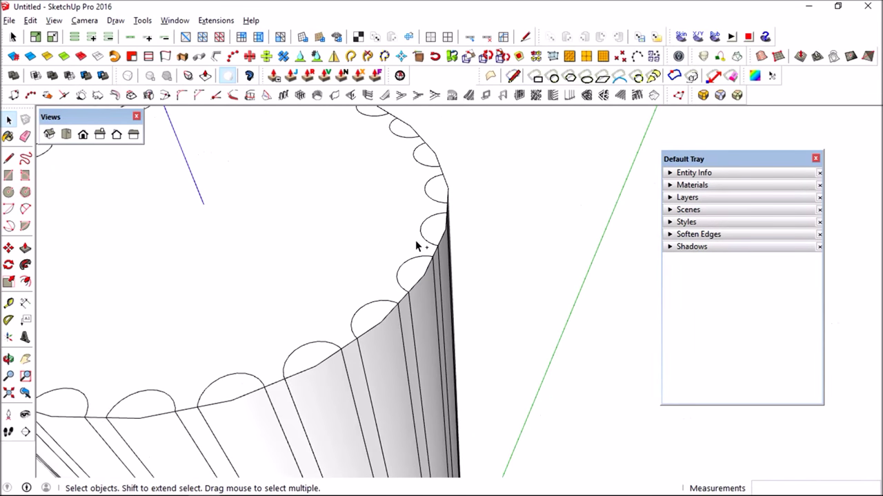
scroll(417, 245, down, 4)
mouse_move(414, 242)
middle_down()
mouse_move(325, 237)
mouse_move(424, 214)
middle_up()
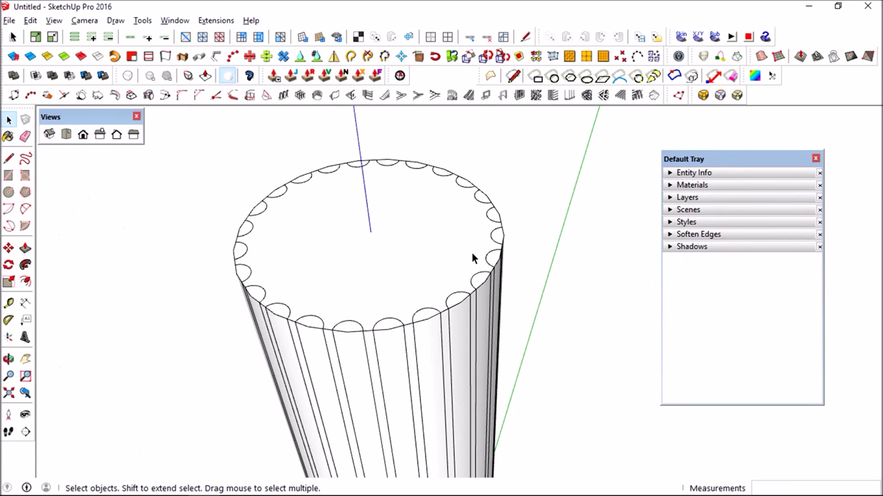
scroll(469, 303, up, 2)
scroll(473, 290, up, 2)
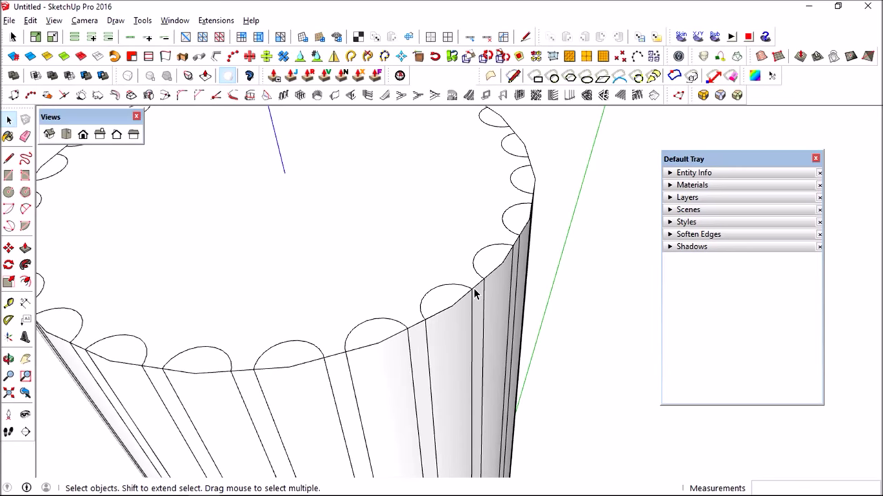
middle_drag(473, 290, 383, 319)
scroll(252, 242, down, 3)
scroll(479, 266, up, 3)
mouse_move(479, 266)
middle_down()
mouse_move(463, 301)
mouse_move(495, 256)
mouse_move(453, 276)
mouse_move(453, 257)
mouse_move(424, 267)
mouse_move(436, 258)
mouse_move(458, 273)
mouse_move(445, 228)
mouse_move(518, 207)
middle_up()
scroll(459, 242, down, 2)
scroll(453, 256, down, 2)
Step: Select all the rods with a crossing box and explode them
click(448, 258)
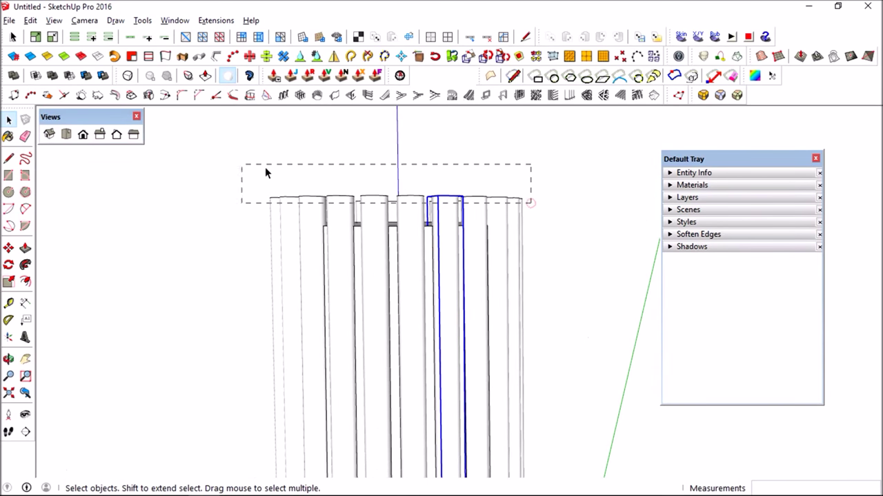
drag(267, 172, 262, 172)
mouse_move(413, 210)
middle_down()
mouse_move(423, 217)
mouse_move(414, 230)
middle_up()
right_click(415, 230)
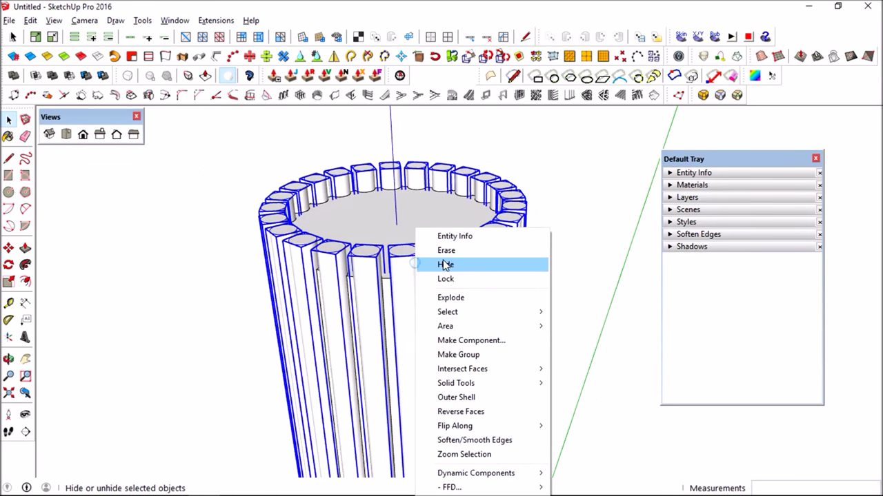
click(469, 298)
Step: Select the exploded rods and hide them, leaving only the column
middle_drag(428, 263, 449, 355)
click(448, 250)
mouse_move(447, 244)
middle_down()
mouse_move(441, 420)
mouse_move(459, 166)
middle_up()
click(445, 270)
triple_click(446, 279)
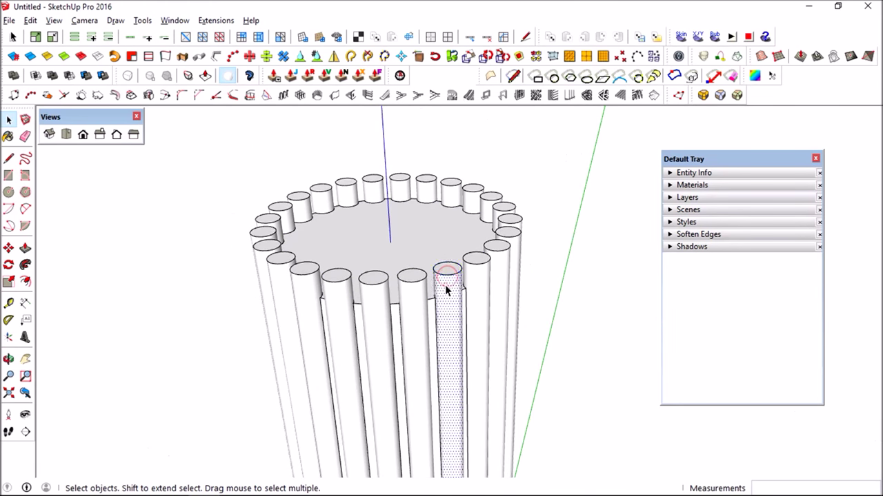
middle_drag(445, 290, 462, 165)
drag(542, 241, 224, 191)
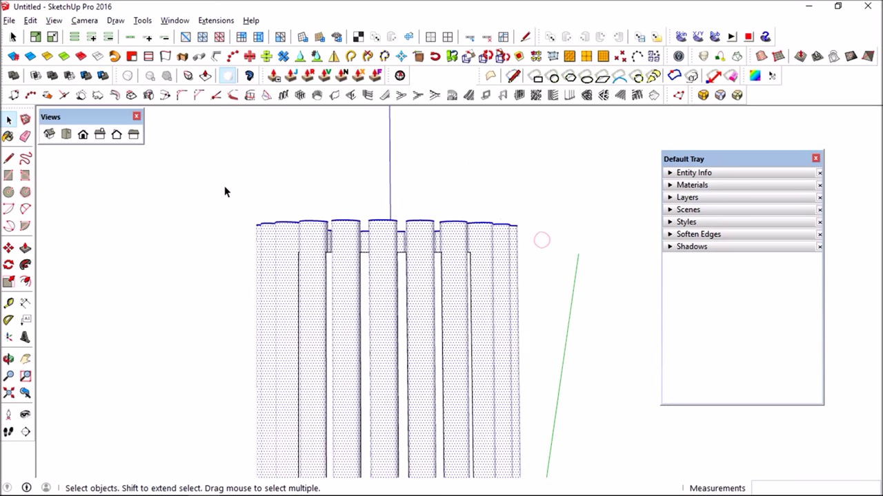
click(320, 237)
Step: Push/Pull scallop faces down the column into flutes, repeating on the next scallop
mouse_move(311, 228)
middle_down()
mouse_move(336, 328)
mouse_move(382, 322)
mouse_move(359, 408)
mouse_move(394, 276)
mouse_move(335, 319)
middle_up()
scroll(335, 328, up, 3)
click(330, 319)
scroll(334, 388, down, 2)
scroll(338, 334, up, 3)
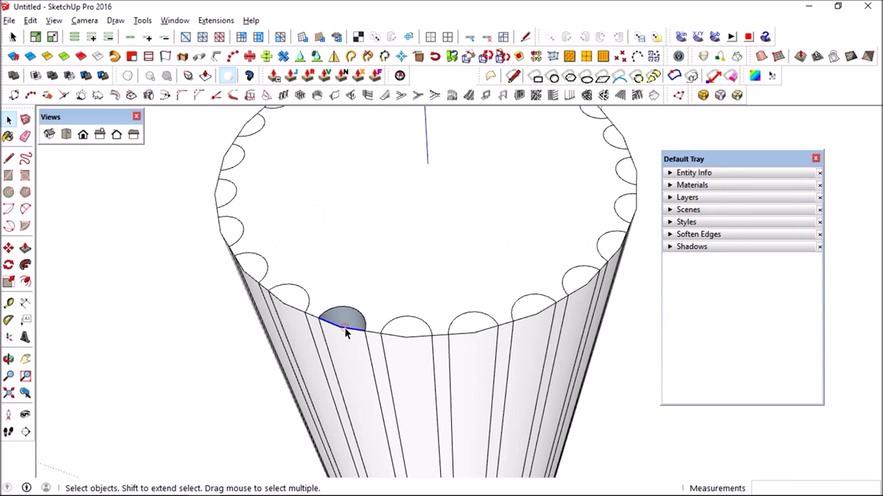
click(345, 330)
double_click(283, 302)
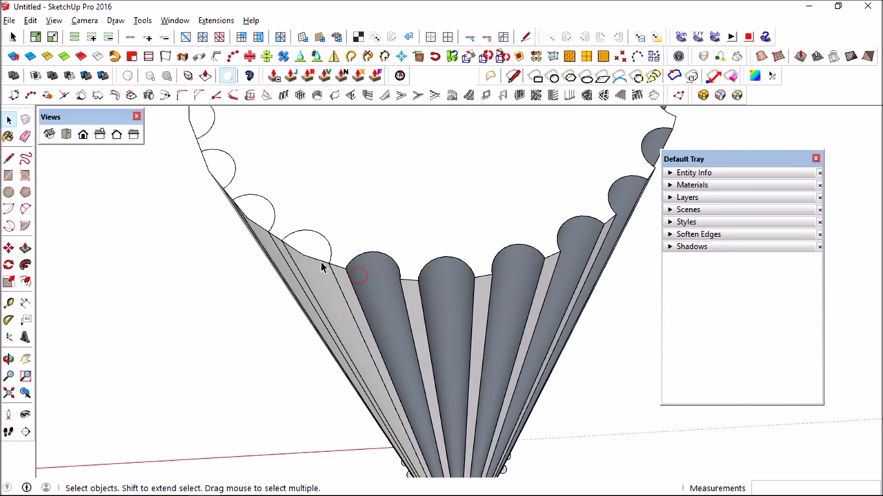
middle_drag(295, 222, 497, 277)
scroll(497, 277, down, 5)
middle_drag(470, 210, 563, 299)
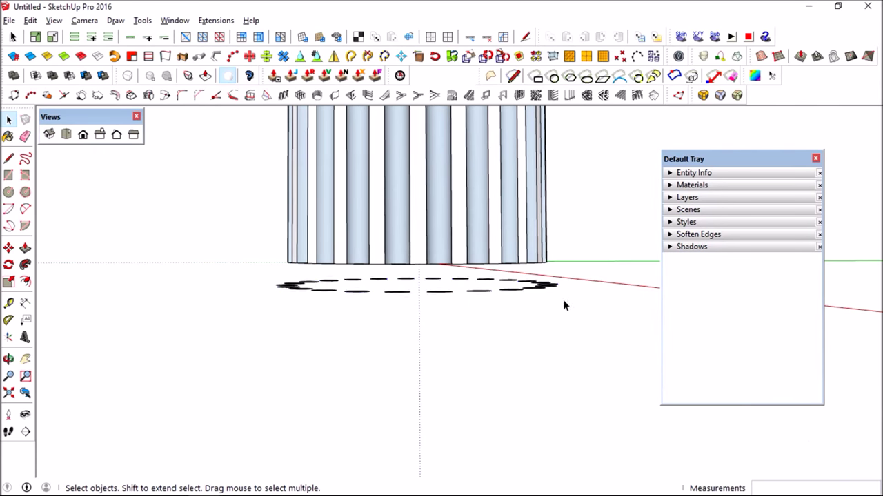
key(e)
scroll(463, 390, up, 5)
middle_drag(463, 390, 312, 340)
scroll(499, 343, down, 3)
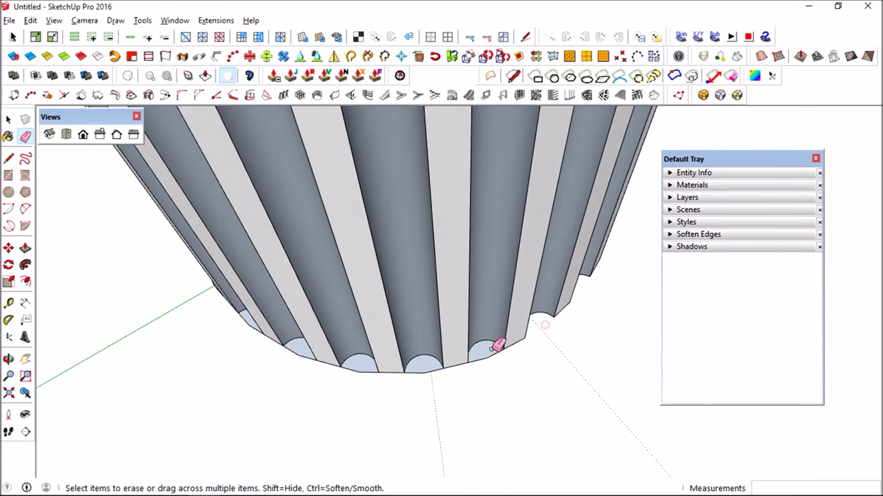
scroll(370, 420, down, 3)
mouse_move(370, 420)
middle_down()
mouse_move(402, 368)
mouse_move(440, 381)
middle_up()
scroll(441, 375, down, 3)
scroll(419, 236, down, 3)
middle_drag(419, 236, 441, 305)
scroll(446, 333, up, 4)
key(space)
scroll(421, 282, up, 1)
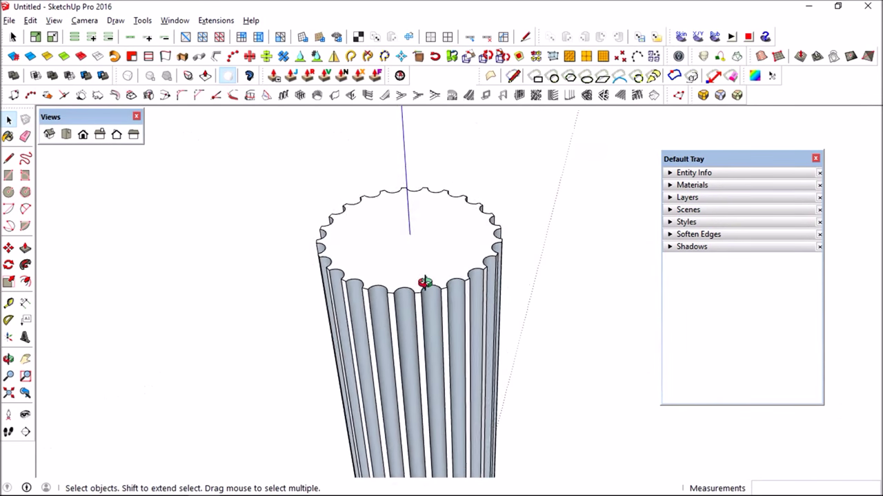
scroll(424, 308, up, 3)
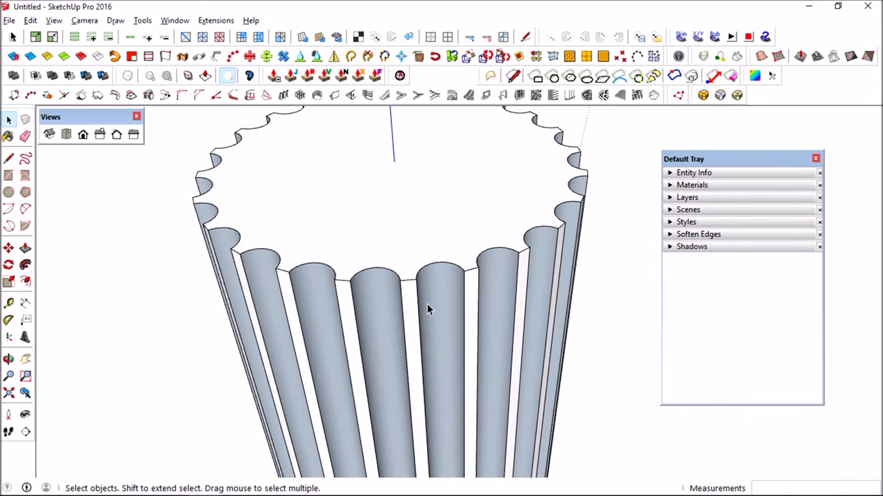
mouse_move(455, 297)
middle_down()
mouse_move(456, 316)
mouse_move(680, 346)
mouse_move(554, 322)
mouse_move(476, 322)
mouse_move(462, 315)
mouse_move(468, 292)
mouse_move(441, 314)
mouse_move(365, 345)
mouse_move(449, 292)
mouse_move(437, 276)
middle_up()
click(467, 291)
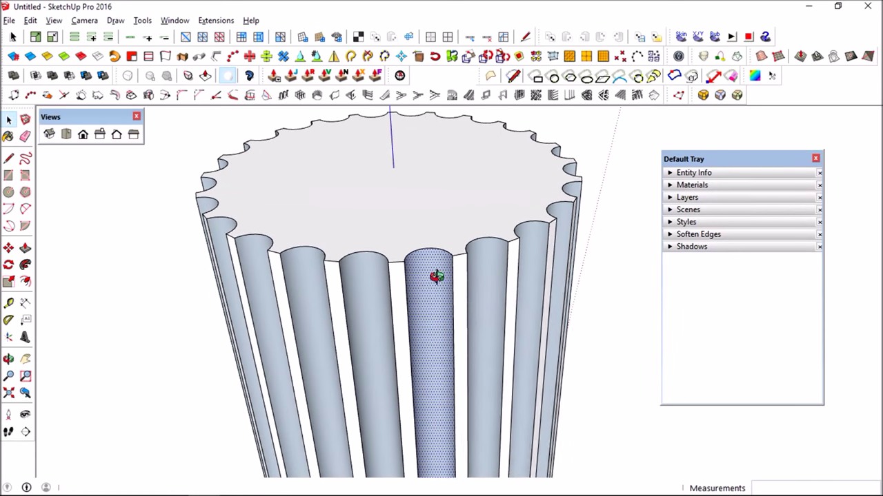
Step: Reverse the first flute's faces and begin selecting neighbouring blue-tinted flutes
right_click(439, 277)
click(486, 405)
click(485, 274)
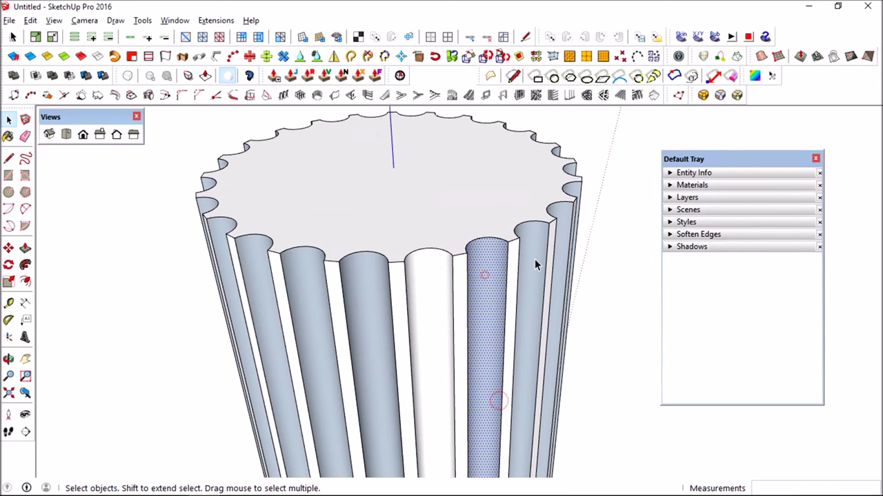
middle_drag(535, 258, 329, 256)
shift+click(449, 270)
mouse_move(517, 275)
middle_down()
mouse_move(378, 273)
mouse_move(336, 308)
middle_up()
shift+click(378, 275)
shift+click(428, 272)
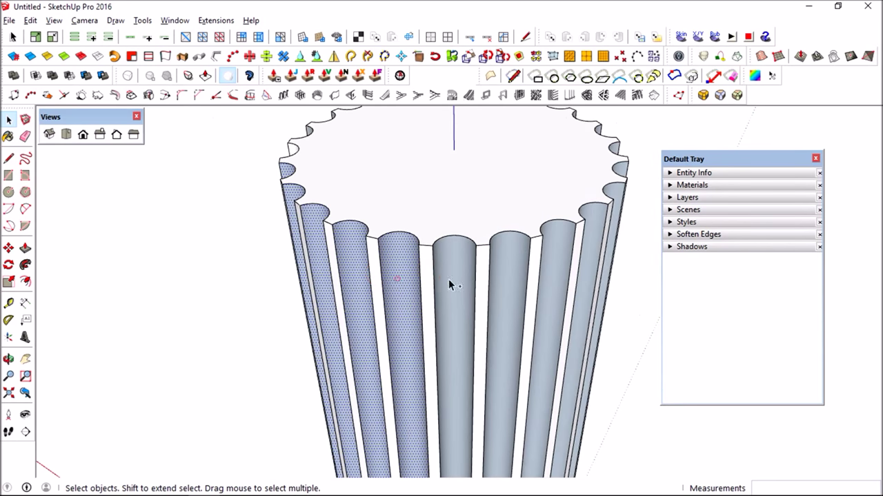
Step: Add the remaining backwards flutes around the column and reverse their faces
middle_drag(501, 280, 296, 324)
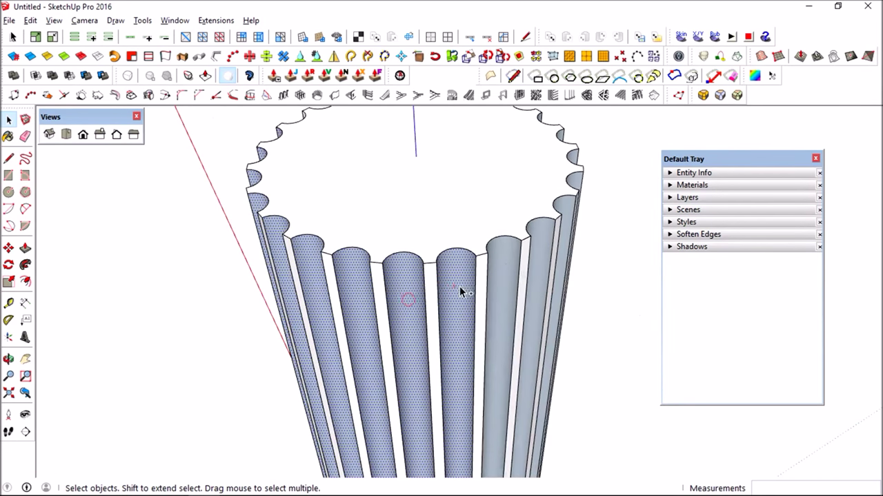
middle_drag(459, 288, 338, 307)
mouse_move(459, 310)
middle_down()
mouse_move(437, 311)
mouse_move(203, 198)
mouse_move(285, 256)
middle_up()
ctrl+click(342, 273)
ctrl+click(394, 280)
middle_drag(394, 279, 269, 276)
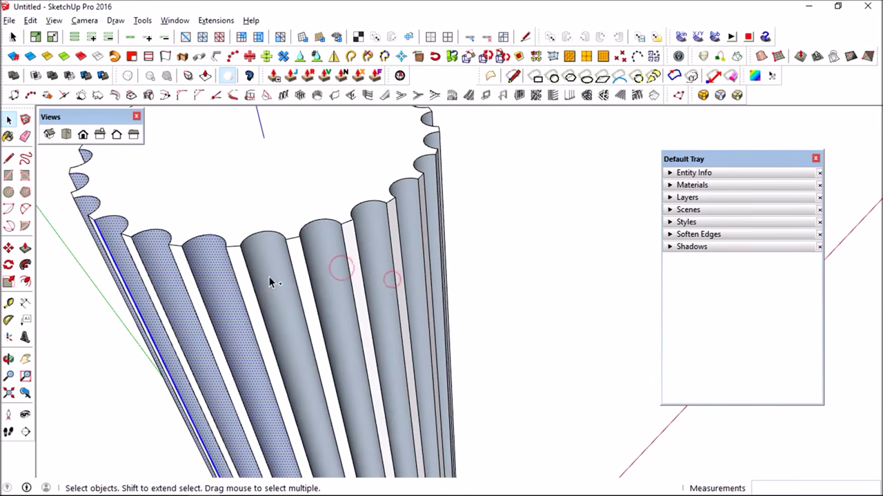
middle_drag(323, 258, 284, 254)
ctrl+click(414, 236)
ctrl+click(457, 222)
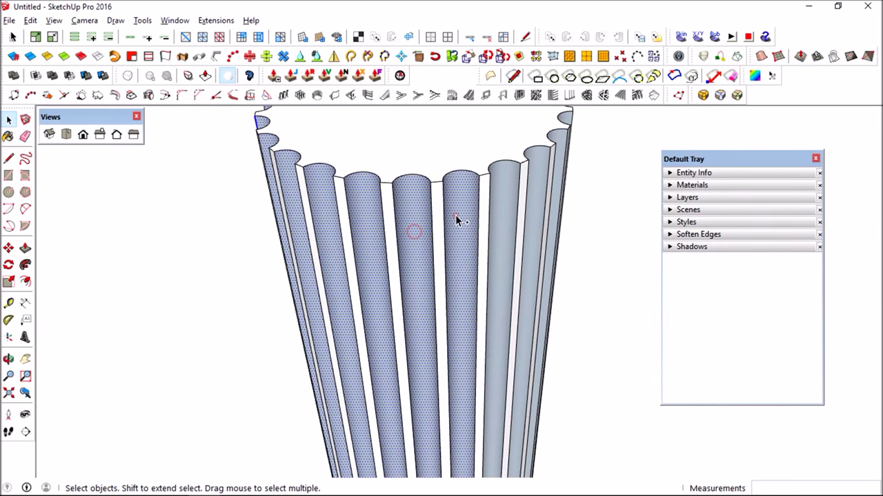
middle_drag(458, 222, 262, 273)
ctrl+click(353, 243)
ctrl+click(375, 223)
mouse_move(374, 223)
middle_down()
mouse_move(63, 258)
mouse_move(298, 274)
mouse_move(277, 271)
middle_up()
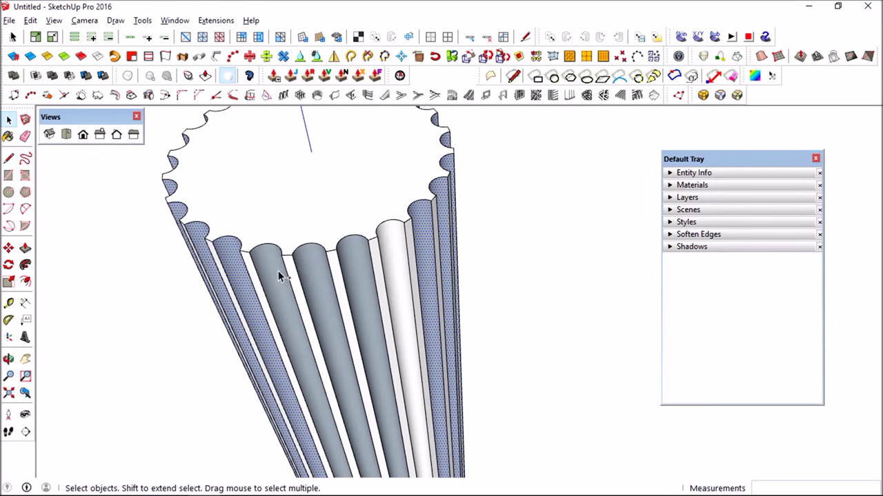
right_click(355, 268)
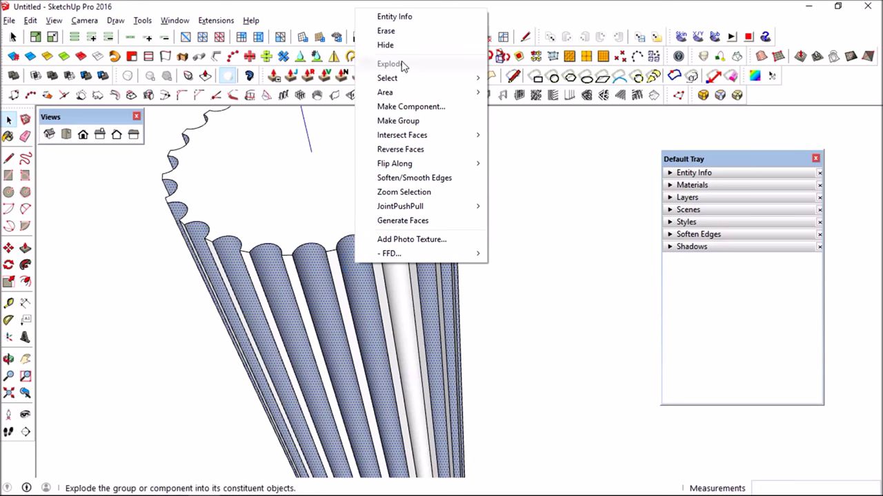
click(412, 149)
Step: Select the whole column and bring up its context menu
mouse_move(338, 211)
middle_down()
mouse_move(404, 203)
mouse_move(382, 231)
middle_up()
triple_click(382, 230)
right_click(382, 230)
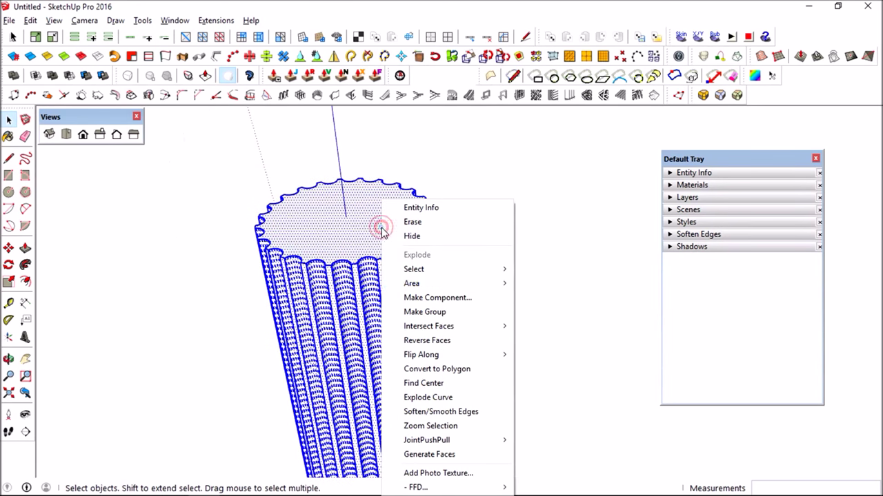
Step: Make the whole fluted column one group and zoom in on its top
click(452, 320)
mouse_move(402, 311)
middle_down()
mouse_move(400, 282)
mouse_move(466, 402)
mouse_move(455, 212)
mouse_move(459, 388)
mouse_move(441, 351)
mouse_move(414, 366)
mouse_move(406, 299)
mouse_move(402, 309)
mouse_move(411, 272)
middle_up()
scroll(411, 272, up, 2)
scroll(412, 274, up, 2)
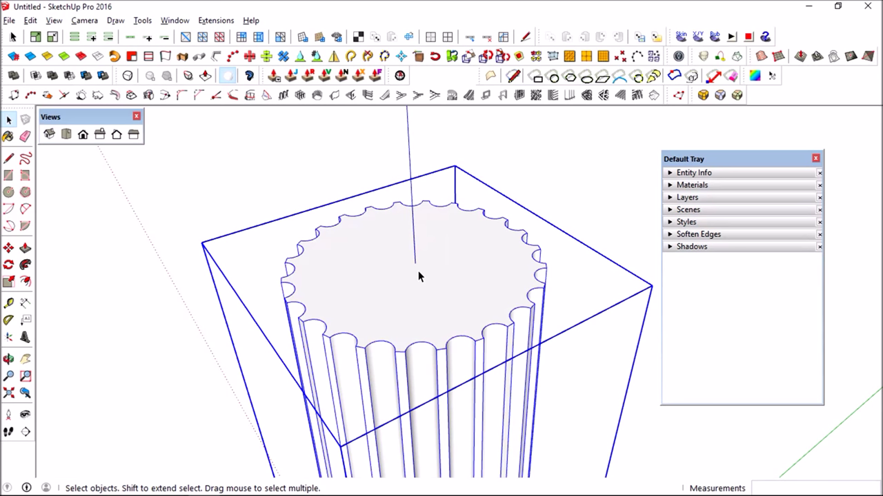
key(c)
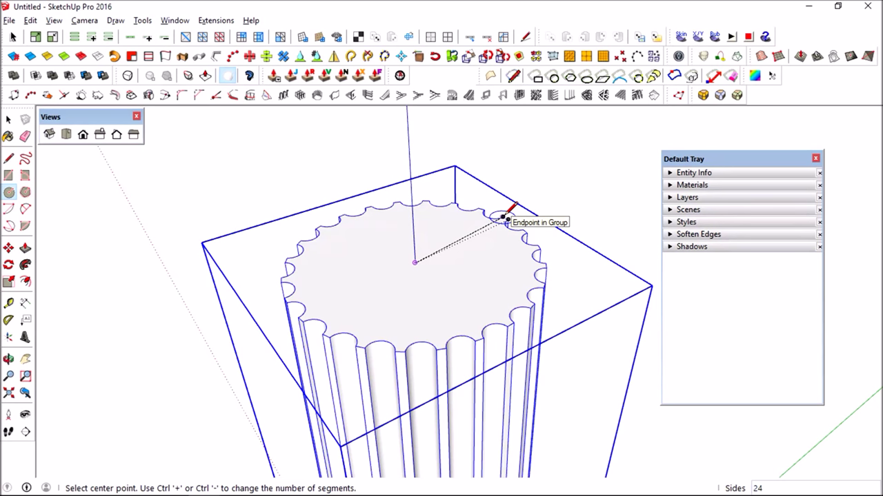
Step: Draw a circle on the column top reaching past its edge and pull it up into a thin disc
click(414, 262)
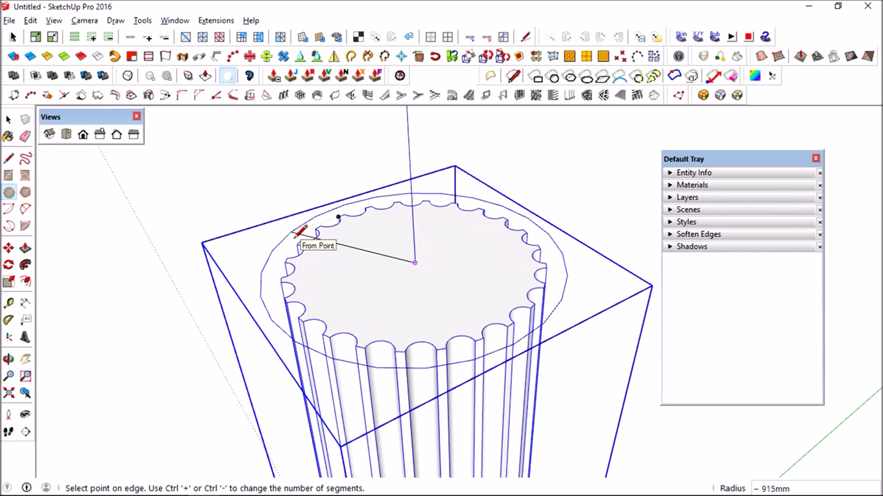
click(301, 233)
mouse_move(301, 233)
middle_down()
mouse_move(325, 276)
mouse_move(531, 305)
middle_up()
key(space)
key(p)
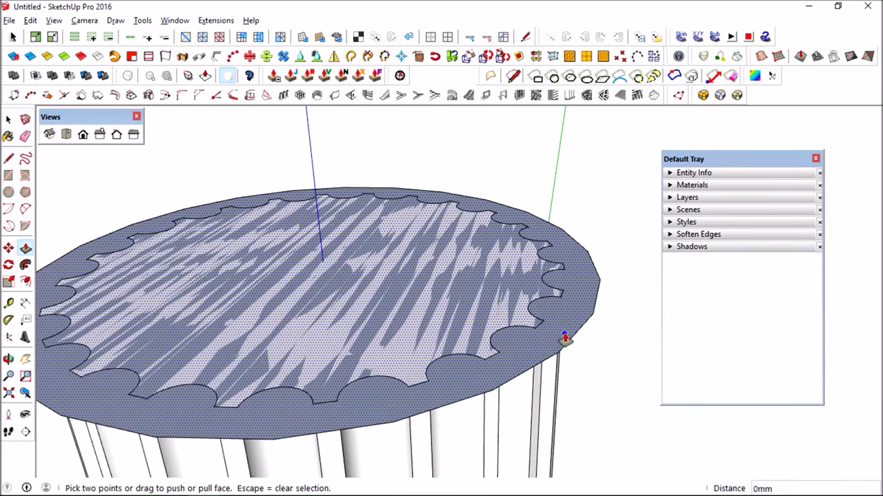
click(565, 331)
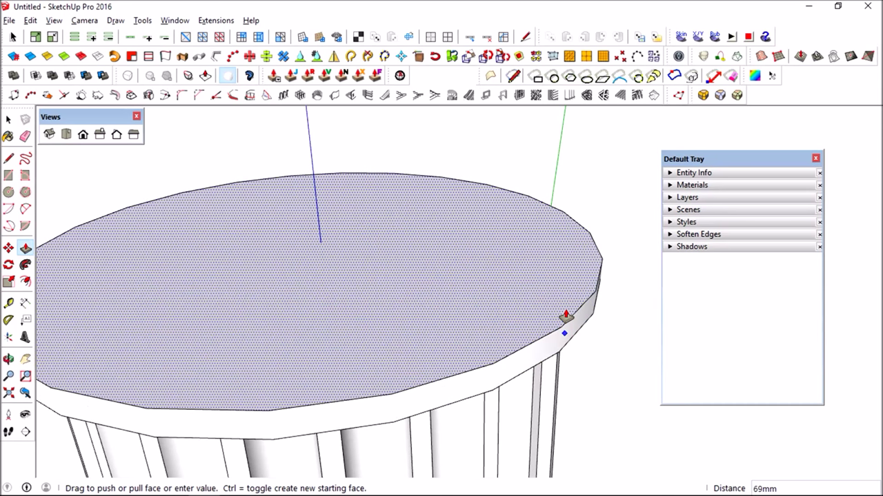
click(528, 345)
Step: Select the whole disc and make it a group
key(space)
click(504, 294)
middle_drag(504, 289, 489, 370)
triple_click(499, 304)
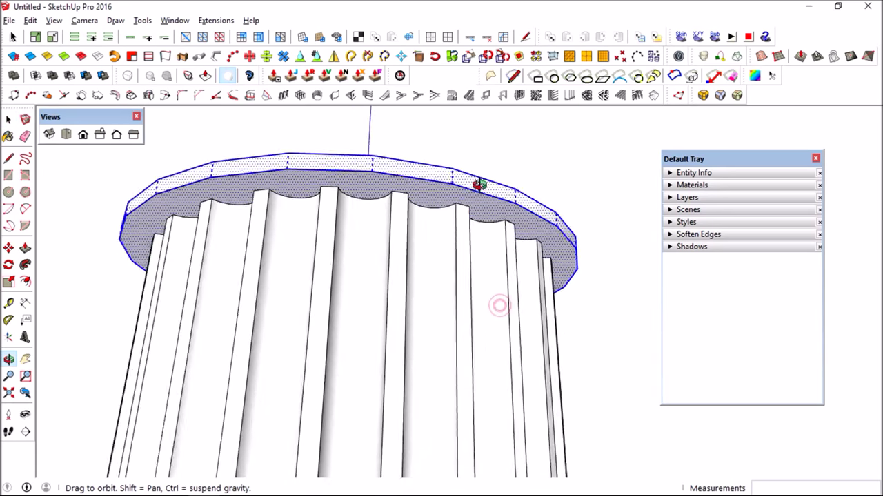
right_click(490, 319)
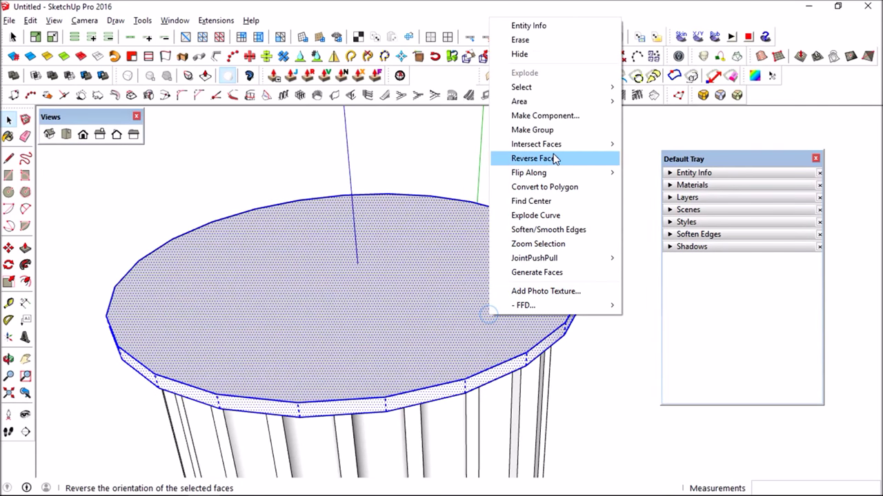
click(552, 131)
mouse_move(455, 296)
middle_down()
mouse_move(446, 304)
mouse_move(461, 250)
middle_up()
key(c)
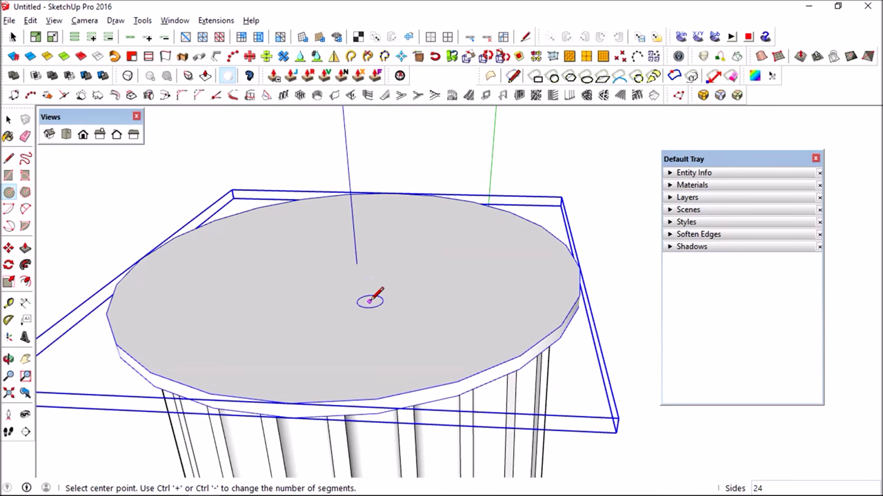
Step: Draw a 1000 mm radius circle centred on the disc top
middle_drag(371, 300, 384, 305)
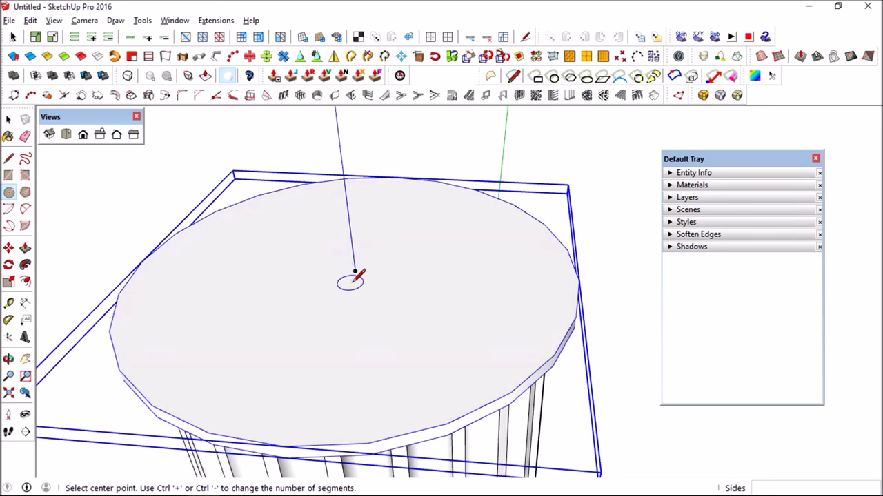
click(354, 273)
click(355, 284)
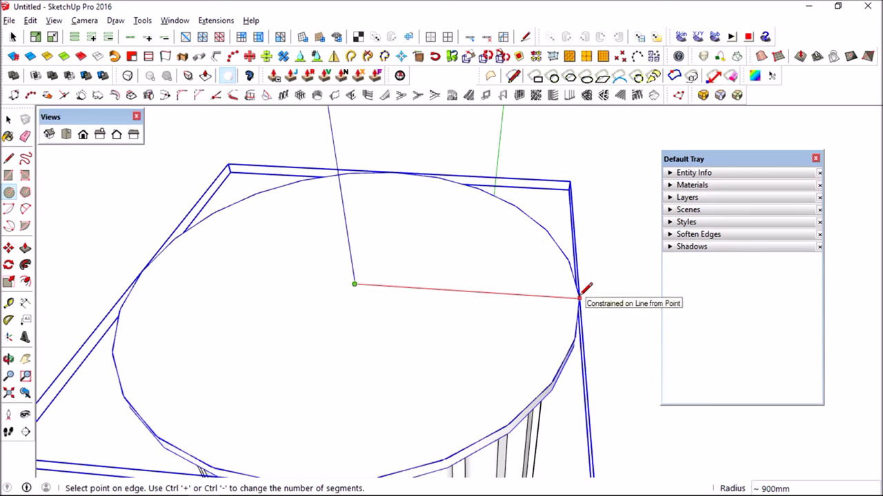
key(Escape)
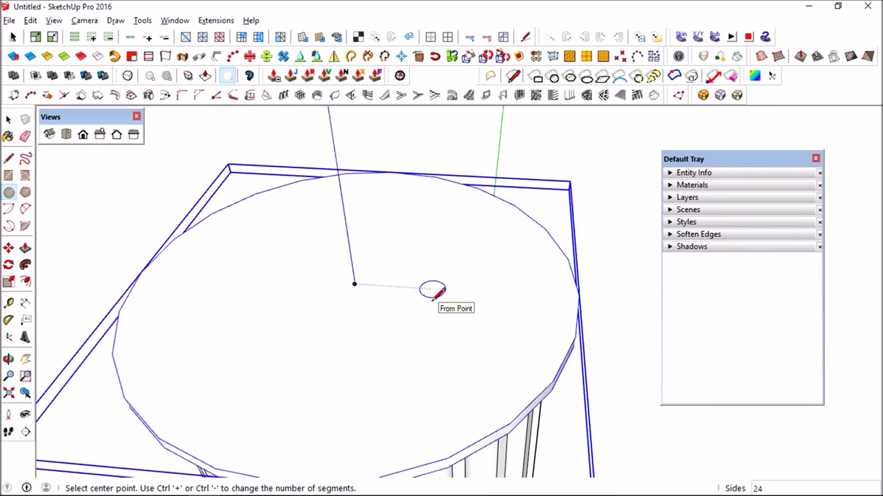
click(354, 283)
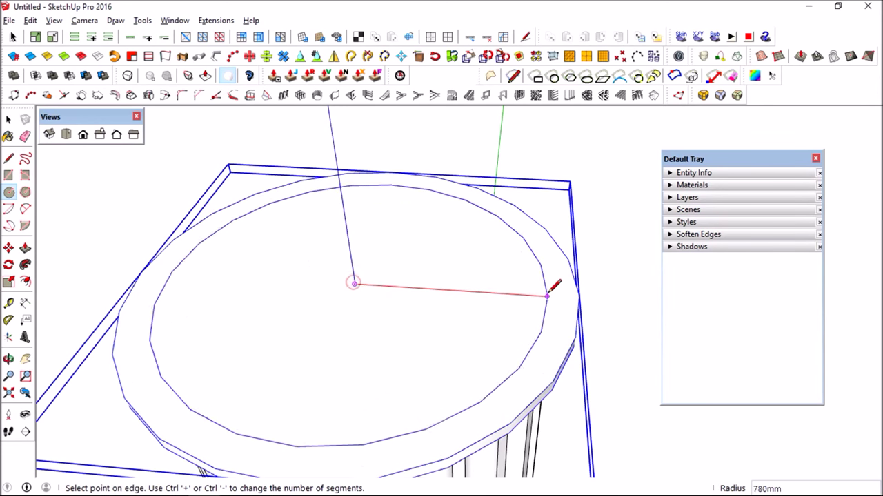
click(579, 298)
text(1000)
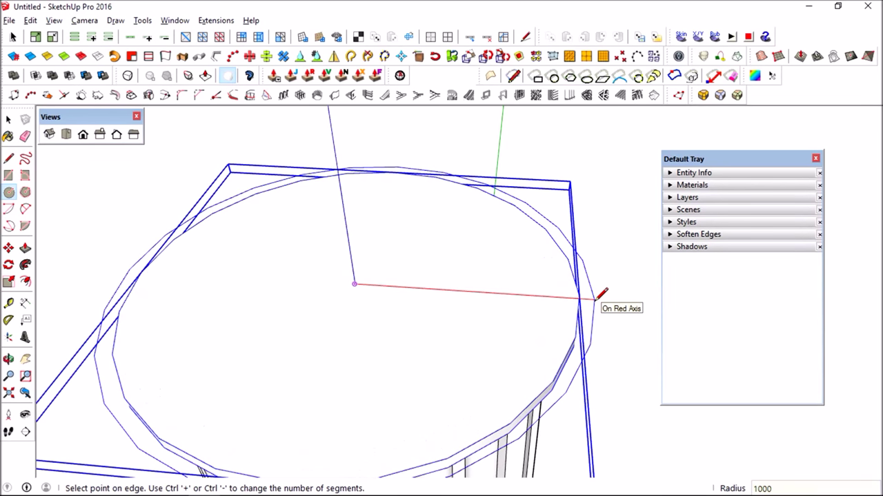
key(Return)
Step: Set the circle's Entity Info segments to 4, turning it into a square face
key(space)
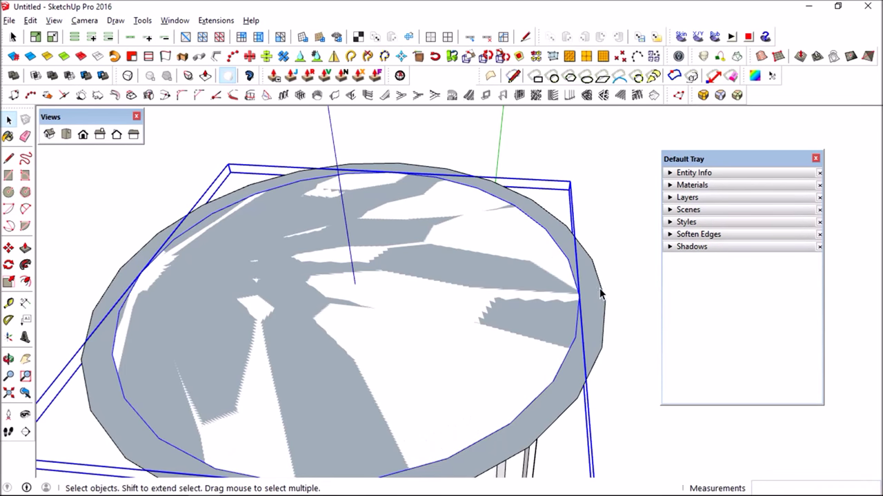
click(672, 173)
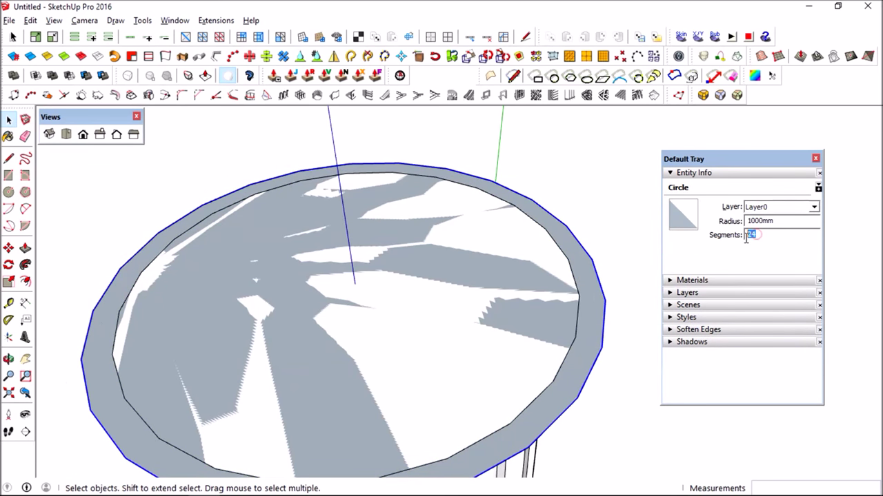
text(4)
key(Return)
middle_drag(535, 261, 578, 246)
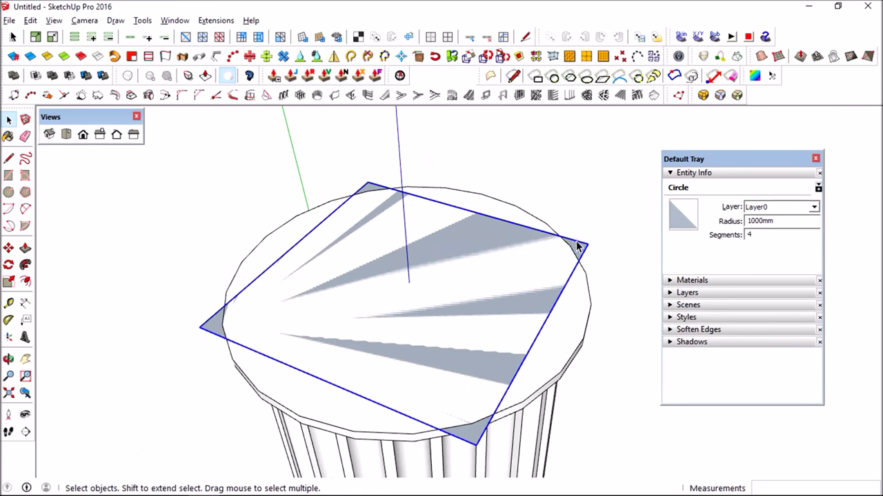
scroll(573, 248, down, 3)
double_click(568, 249)
key(s)
shift+middle_drag(459, 264, 329, 256)
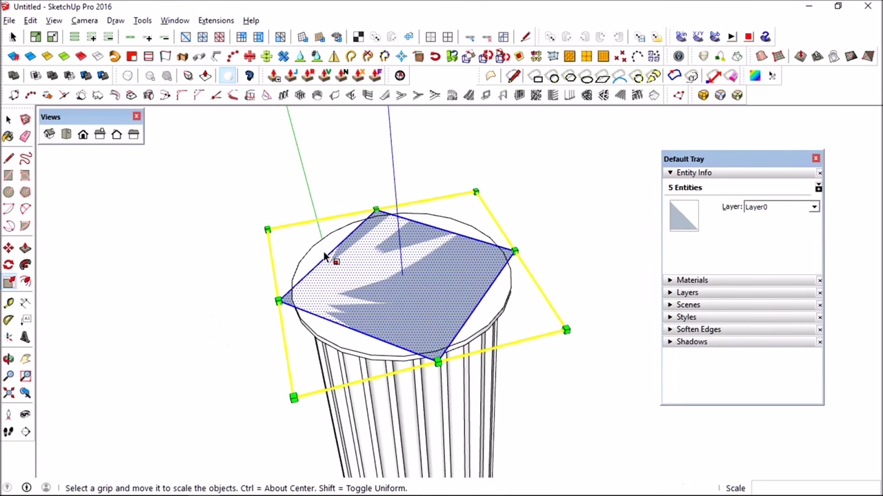
Step: Enlarge the square about its centre and pull it up 200 into a slab
ctrl+drag(375, 209, 365, 190)
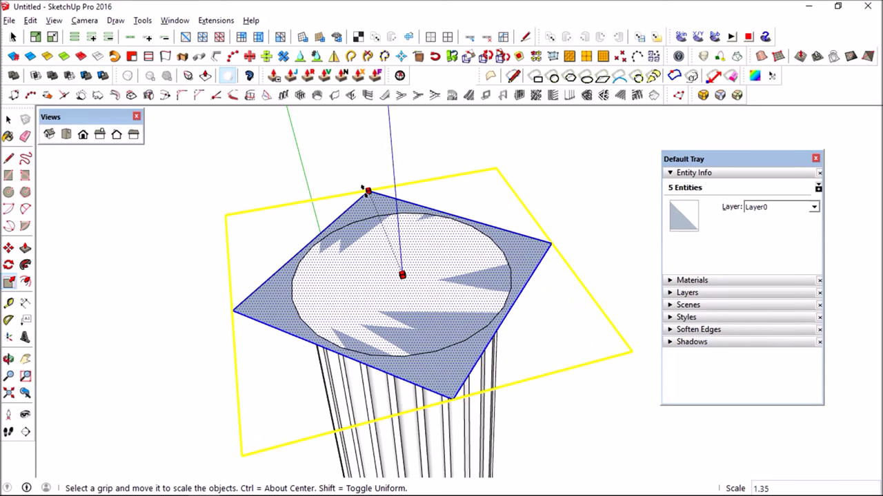
mouse_move(361, 231)
middle_down()
mouse_move(425, 213)
mouse_move(504, 142)
middle_up()
key(p)
middle_drag(528, 289, 538, 321)
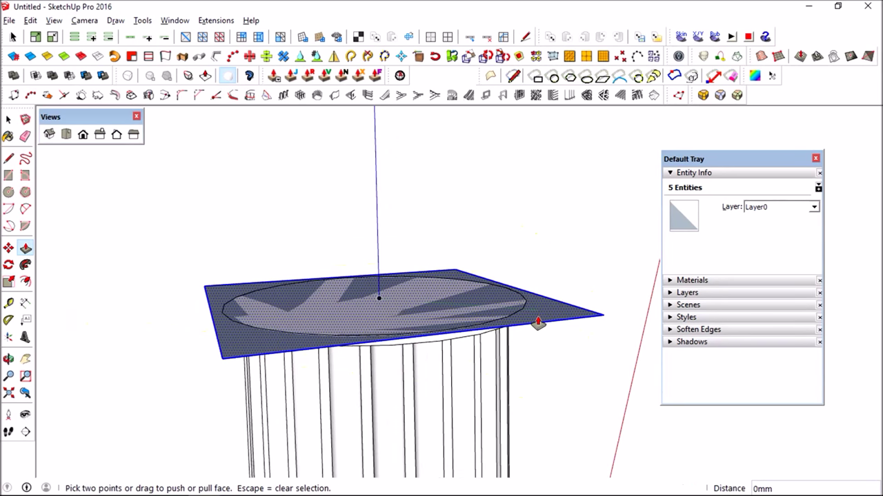
click(538, 321)
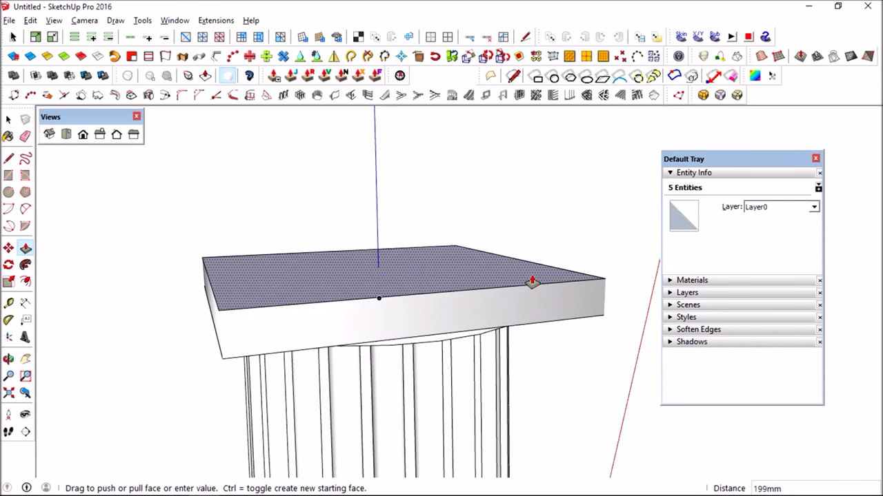
text(200)
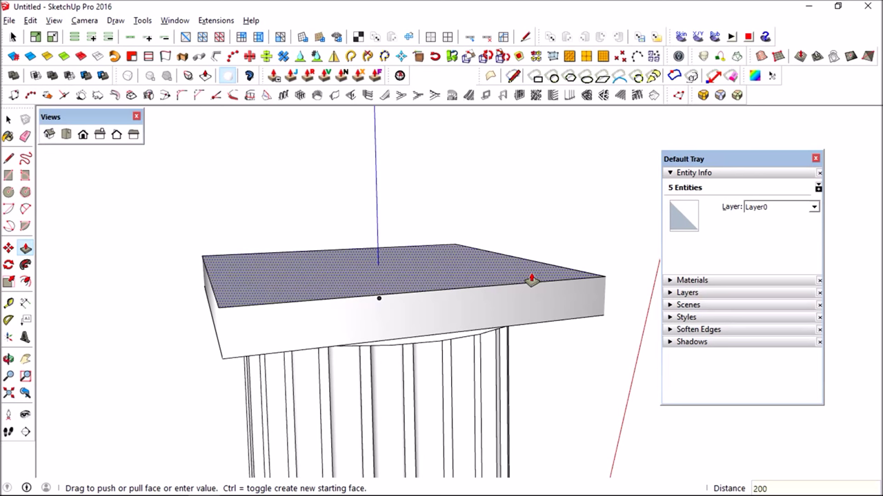
key(Return)
Step: Scale the slab's top face outward about its centre to flare it
key(space)
click(355, 281)
middle_drag(357, 287, 374, 303)
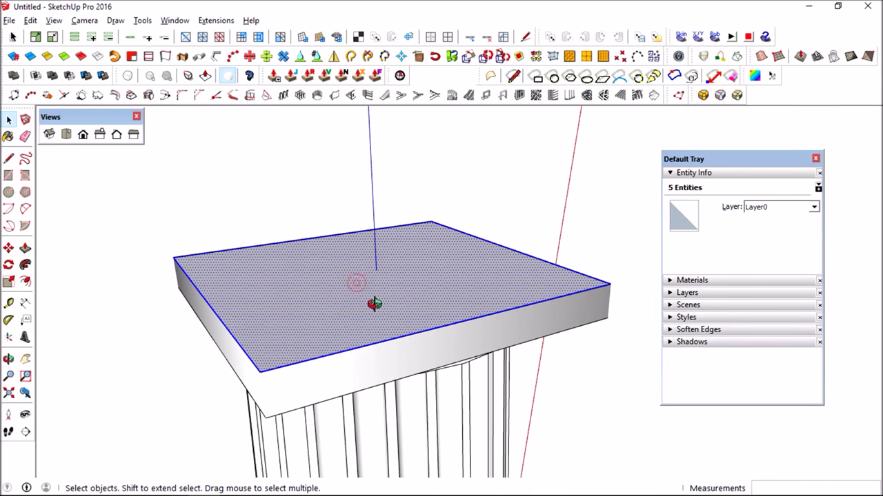
key(s)
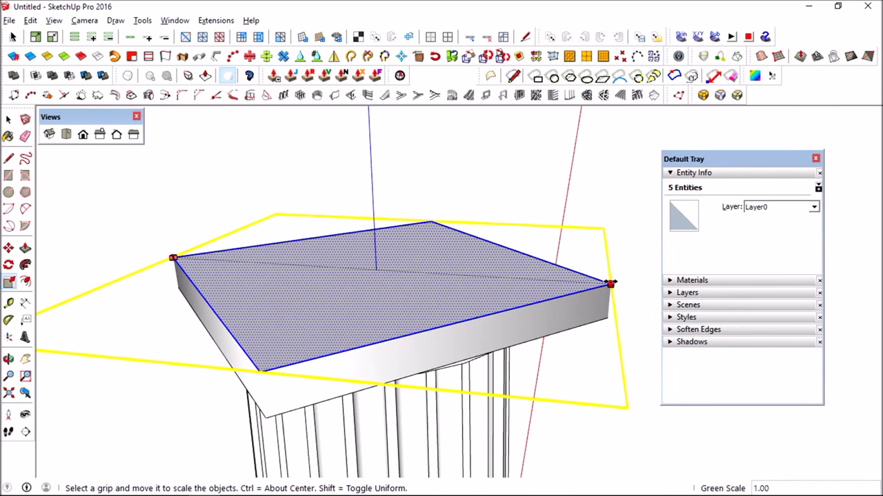
ctrl+drag(609, 283, 626, 285)
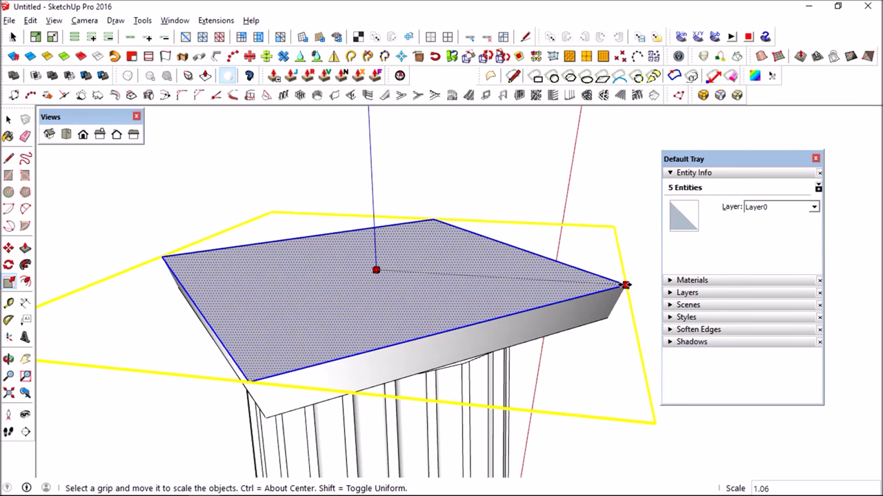
middle_drag(626, 285, 536, 271)
Step: Pull the top face up another 100 mm and select the entire capital slab
key(p)
drag(475, 282, 478, 266)
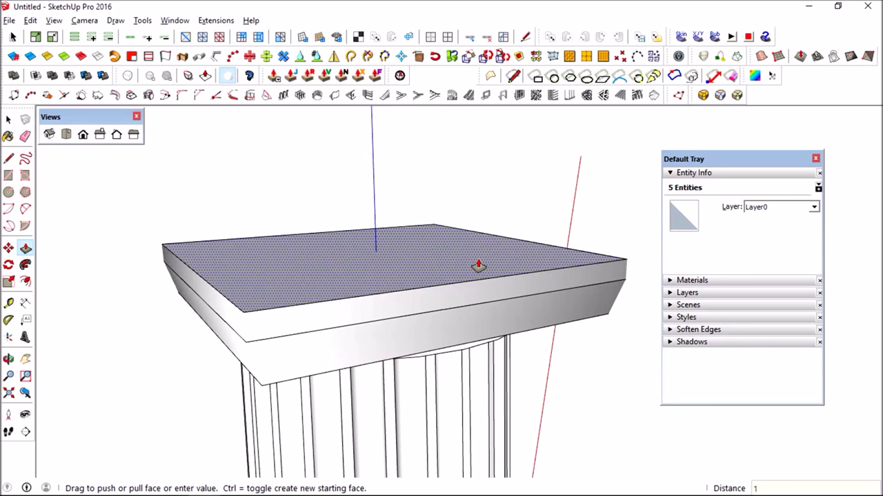
text(00)
key(Return)
mouse_move(477, 262)
middle_down()
mouse_move(459, 315)
mouse_move(479, 220)
mouse_move(468, 243)
middle_up()
key(space)
scroll(441, 272, up, 2)
triple_click(441, 271)
scroll(443, 270, down, 2)
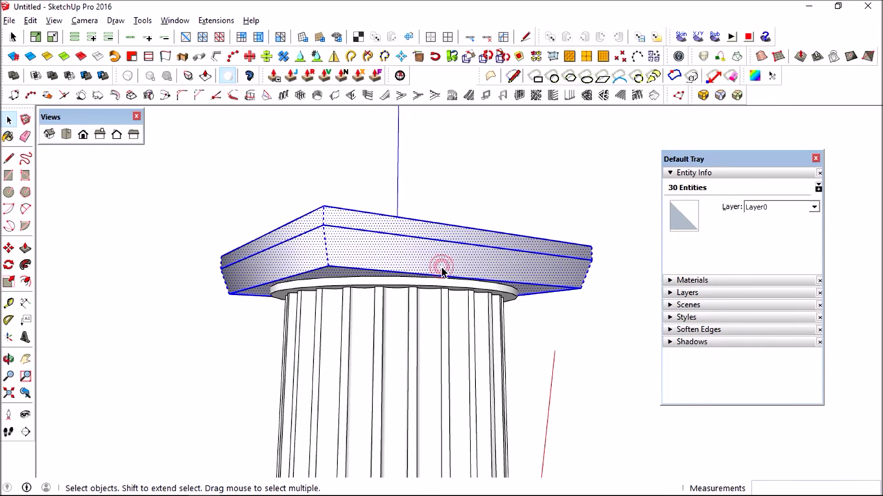
right_click(442, 272)
Step: Group the capital and move it 1000 upward along the blue axis
click(495, 312)
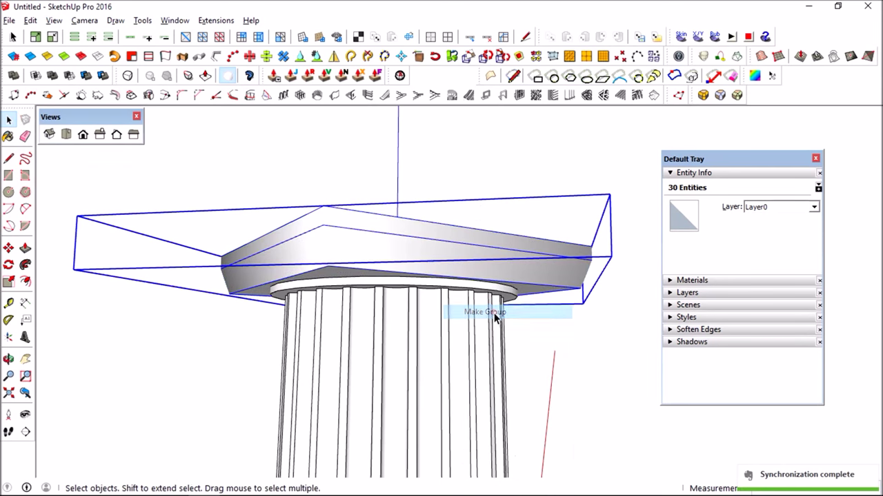
key(m)
click(439, 275)
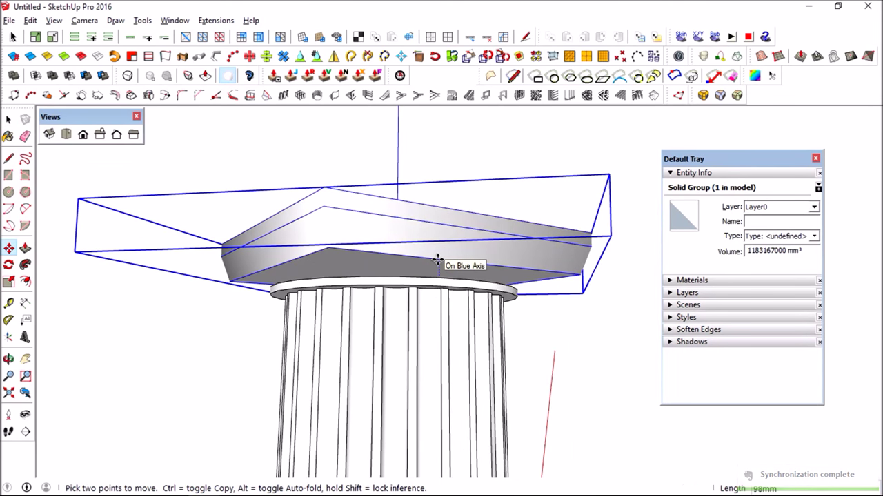
text(1000)
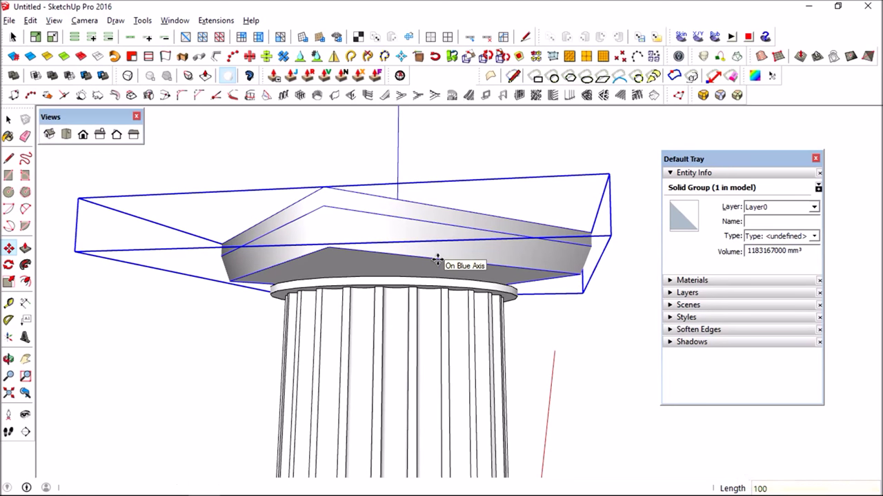
key(Return)
key(space)
Step: Push/Pull the round disc upward to thicken it toward the raised capital
click(456, 313)
triple_click(455, 314)
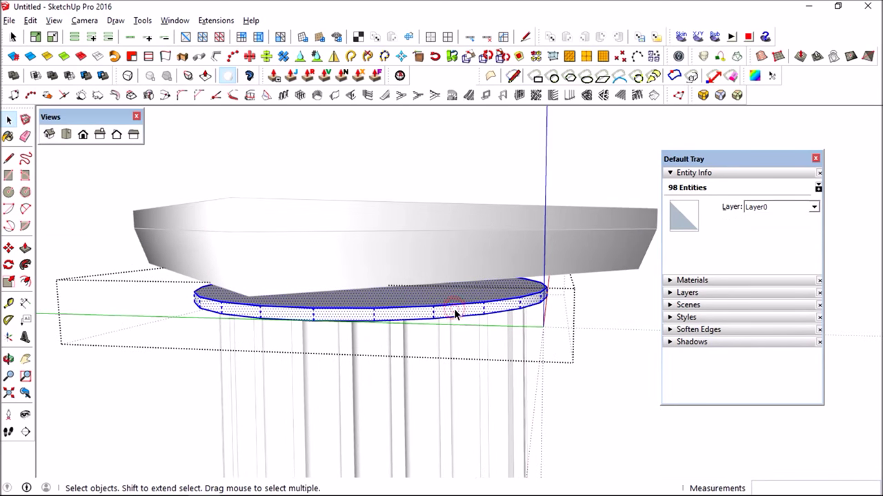
key(p)
mouse_move(455, 311)
middle_down()
mouse_move(462, 295)
mouse_move(459, 310)
mouse_move(328, 247)
mouse_move(289, 252)
middle_up()
click(451, 309)
click(296, 260)
key(space)
Step: Open the ring group for editing and select its circular edge
mouse_move(421, 275)
middle_down()
mouse_move(424, 241)
mouse_move(413, 309)
mouse_move(132, 319)
mouse_move(320, 330)
mouse_move(370, 229)
mouse_move(434, 297)
middle_up()
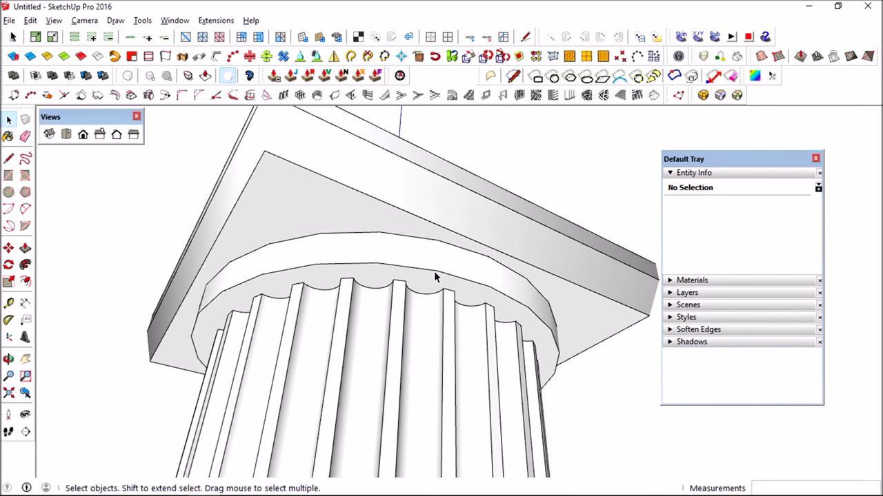
double_click(434, 272)
click(425, 272)
mouse_move(427, 272)
middle_down()
mouse_move(471, 343)
mouse_move(465, 281)
middle_up()
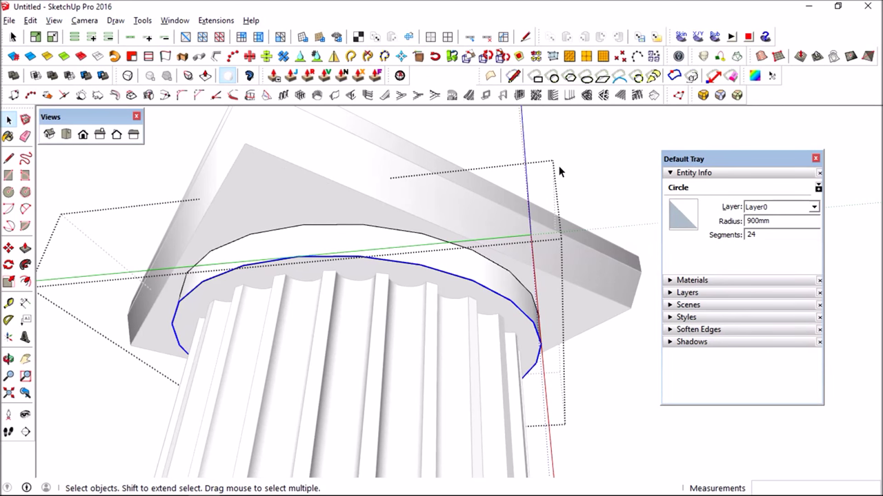
mouse_move(694, 95)
mouse_down()
mouse_move(607, 151)
mouse_move(553, 142)
mouse_up()
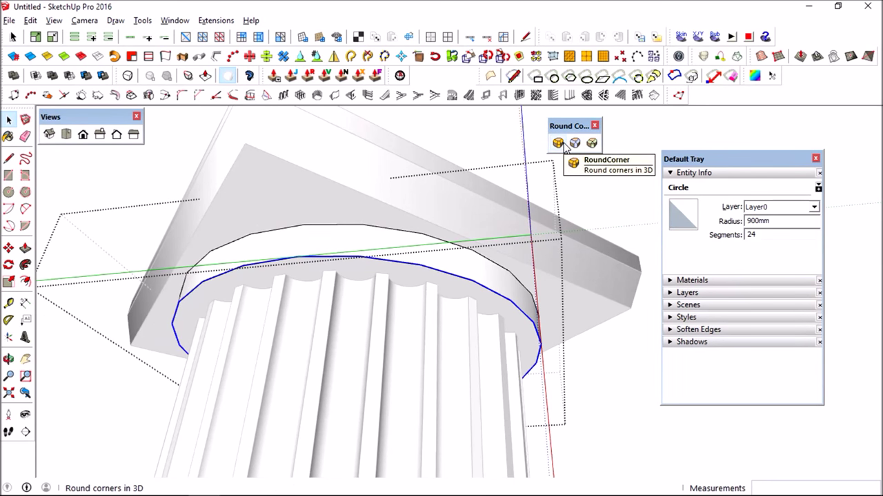
Step: Apply RoundCorner to the ring's circle edge with 40 mm offset and 12 segments
click(559, 143)
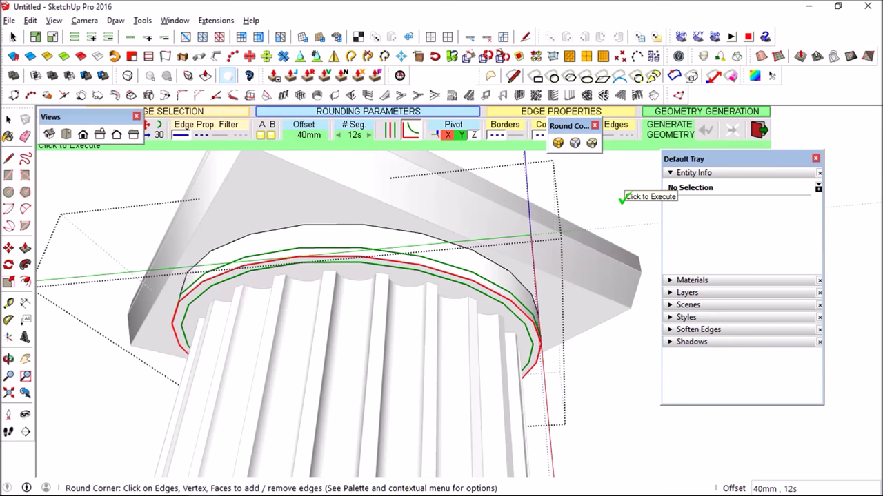
middle_drag(610, 203, 591, 214)
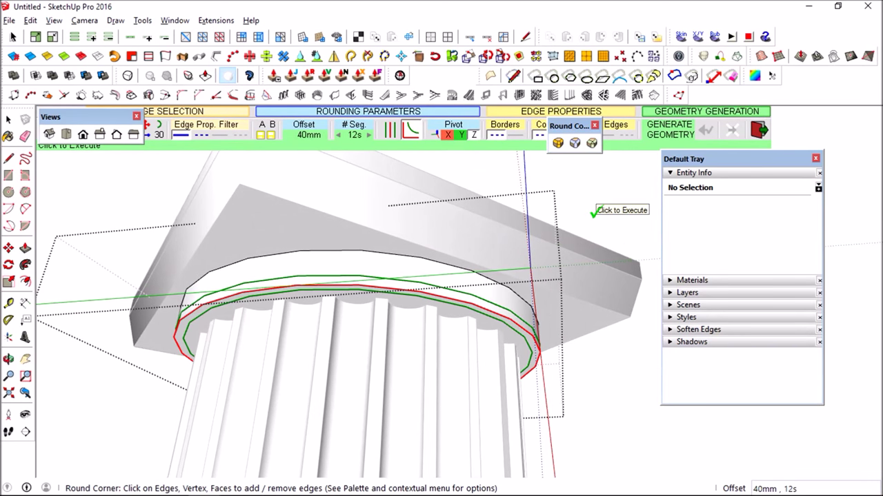
middle_drag(501, 209, 437, 230)
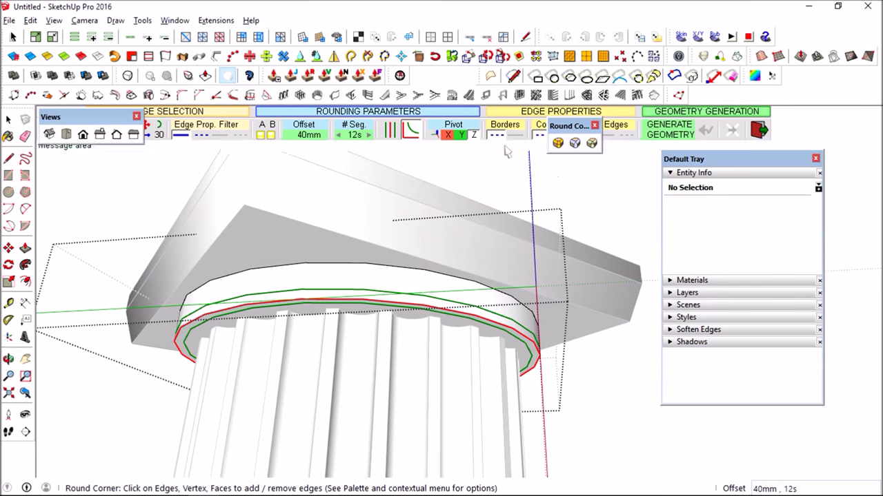
click(587, 199)
middle_drag(587, 198, 464, 269)
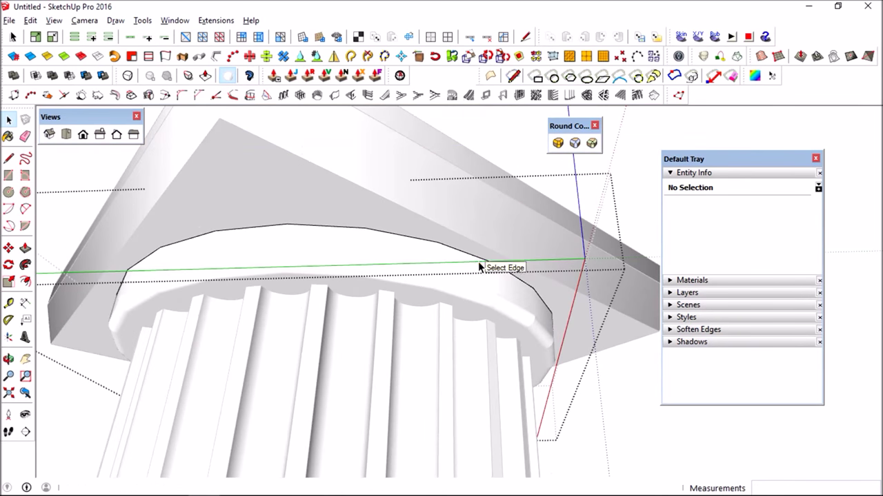
double_click(578, 133)
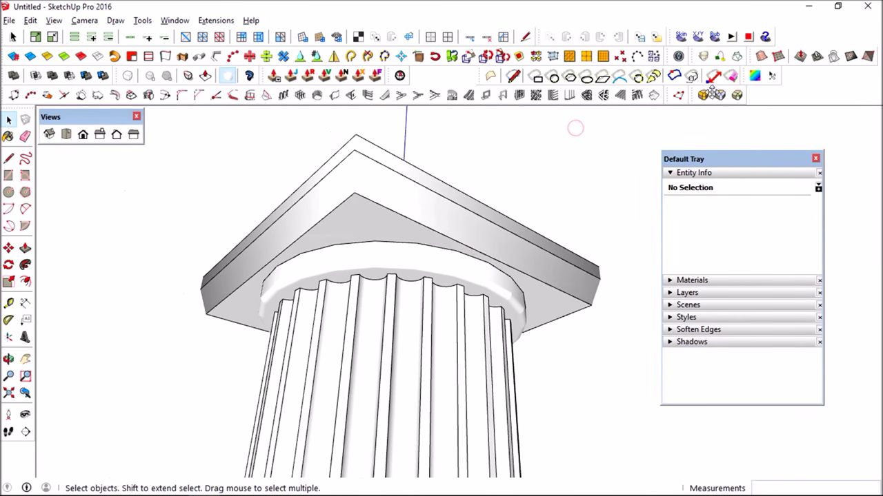
mouse_move(471, 230)
middle_down()
mouse_move(416, 324)
mouse_move(423, 402)
mouse_move(420, 331)
mouse_move(375, 375)
mouse_move(307, 362)
middle_up()
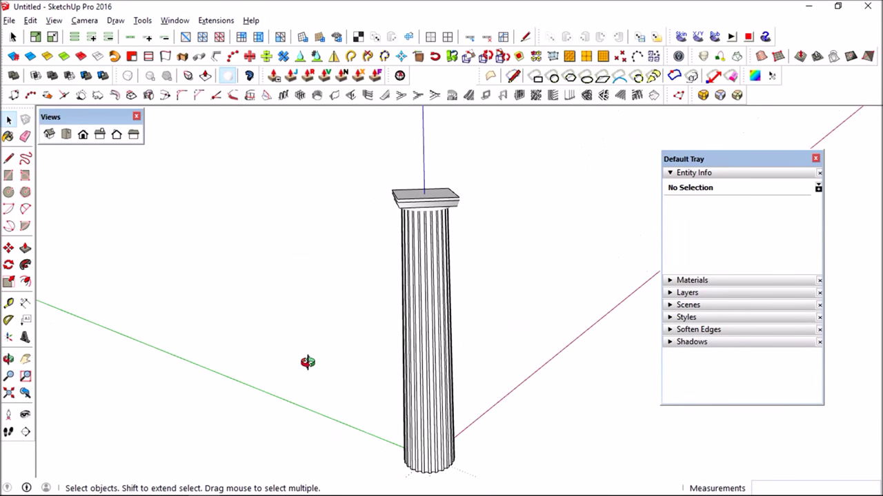
Step: Scale the capital's top slab vertically to Blue Scale 1.71
scroll(434, 201, up, 3)
triple_click(432, 197)
scroll(431, 197, up, 2)
key(s)
drag(404, 188, 404, 166)
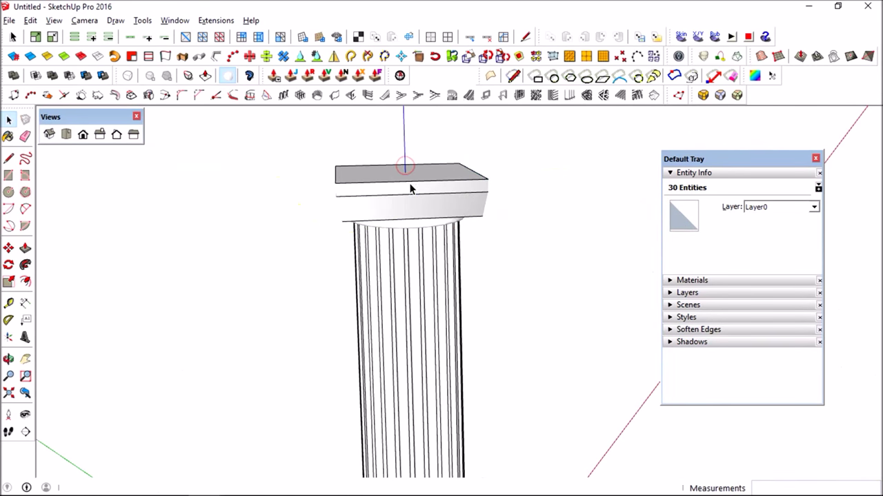
scroll(410, 187, down, 2)
scroll(408, 183, down, 3)
Step: Float the Visualizer toolbar onto the canvas and launch a render of the column
mouse_move(409, 183)
middle_down()
mouse_move(441, 248)
mouse_move(453, 224)
middle_up()
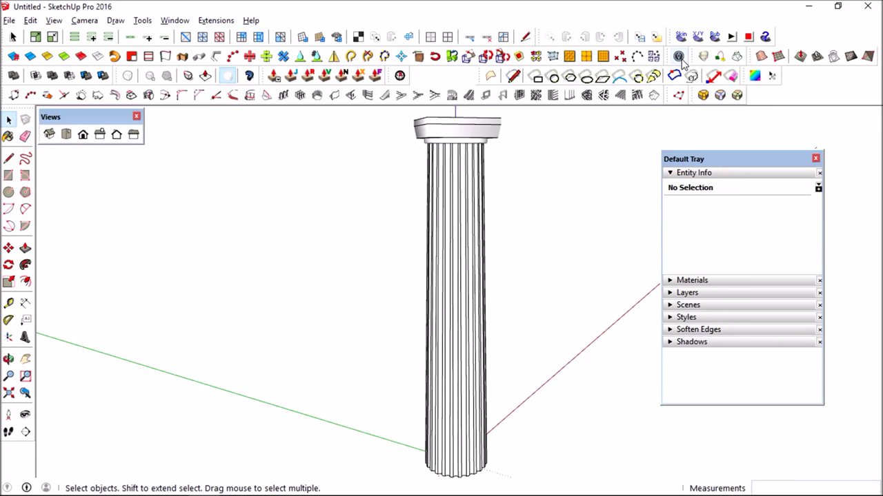
drag(681, 59, 227, 154)
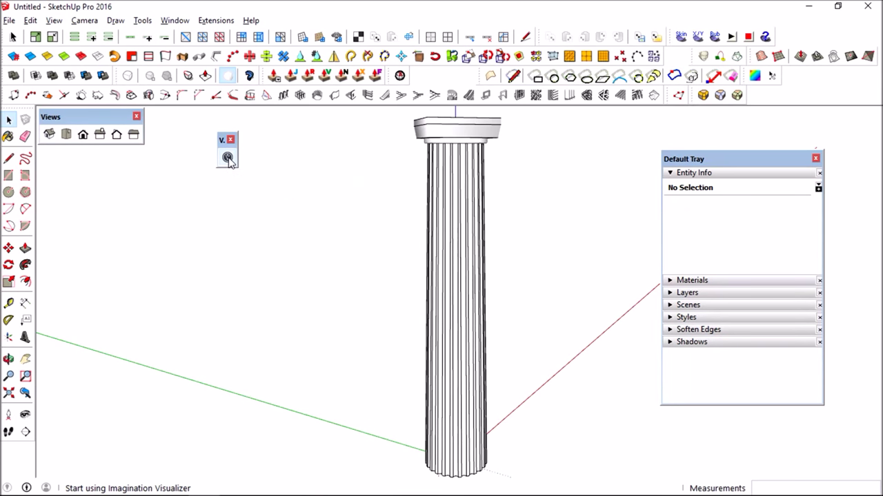
click(228, 158)
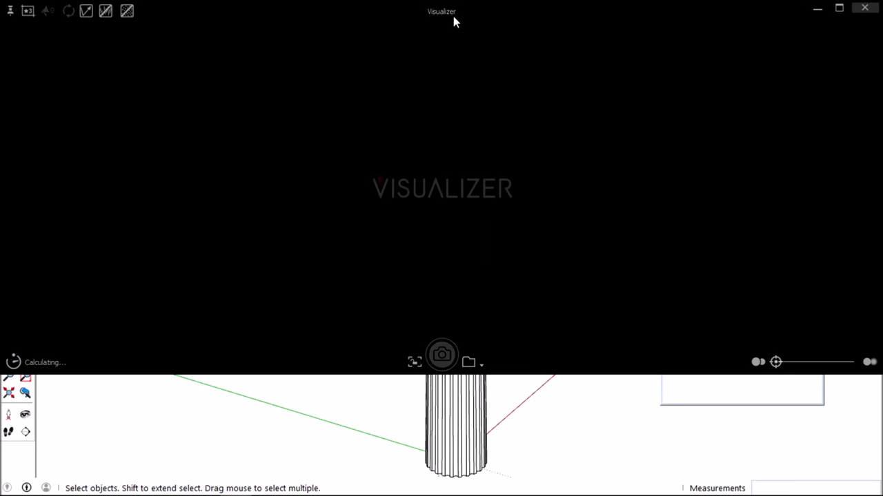
Step: Render at Match SketchUp Aspect Ratio and save the snapshot as VIZ_0077.png
drag(453, 21, 451, 36)
click(28, 30)
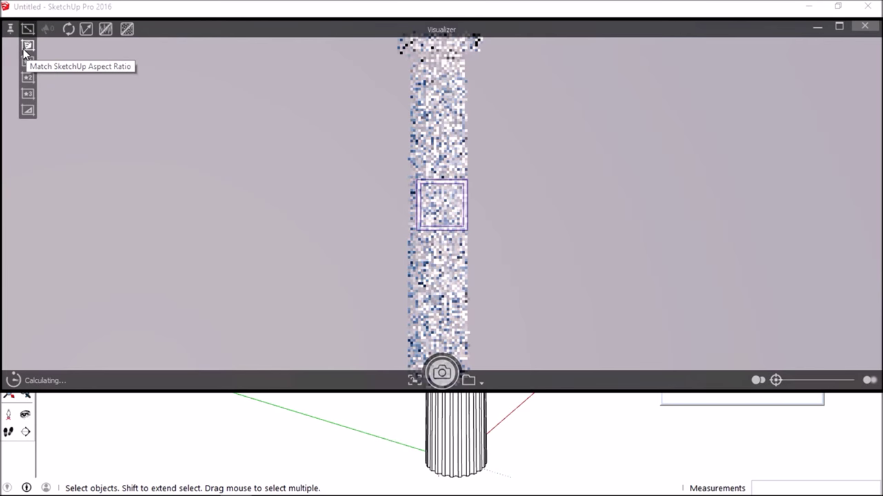
click(24, 49)
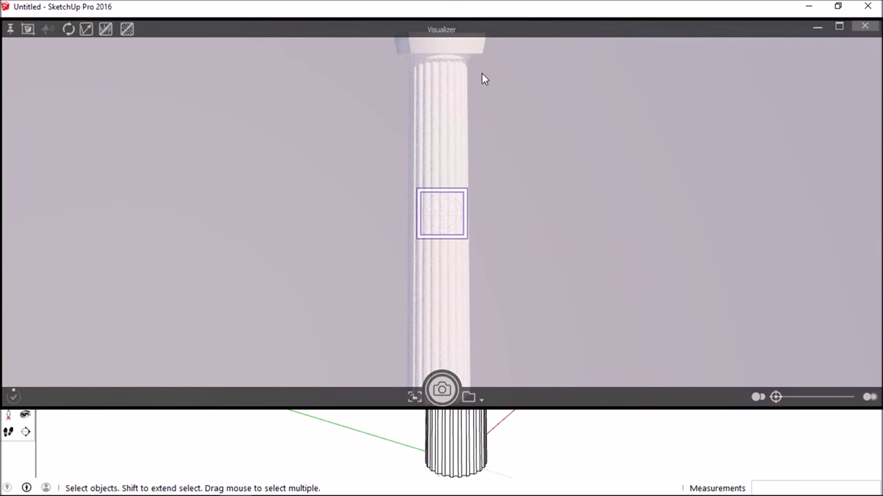
click(443, 391)
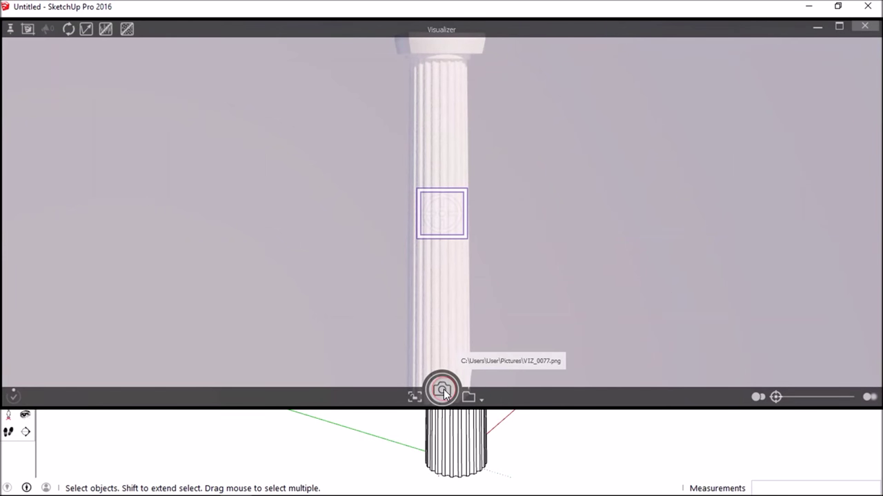